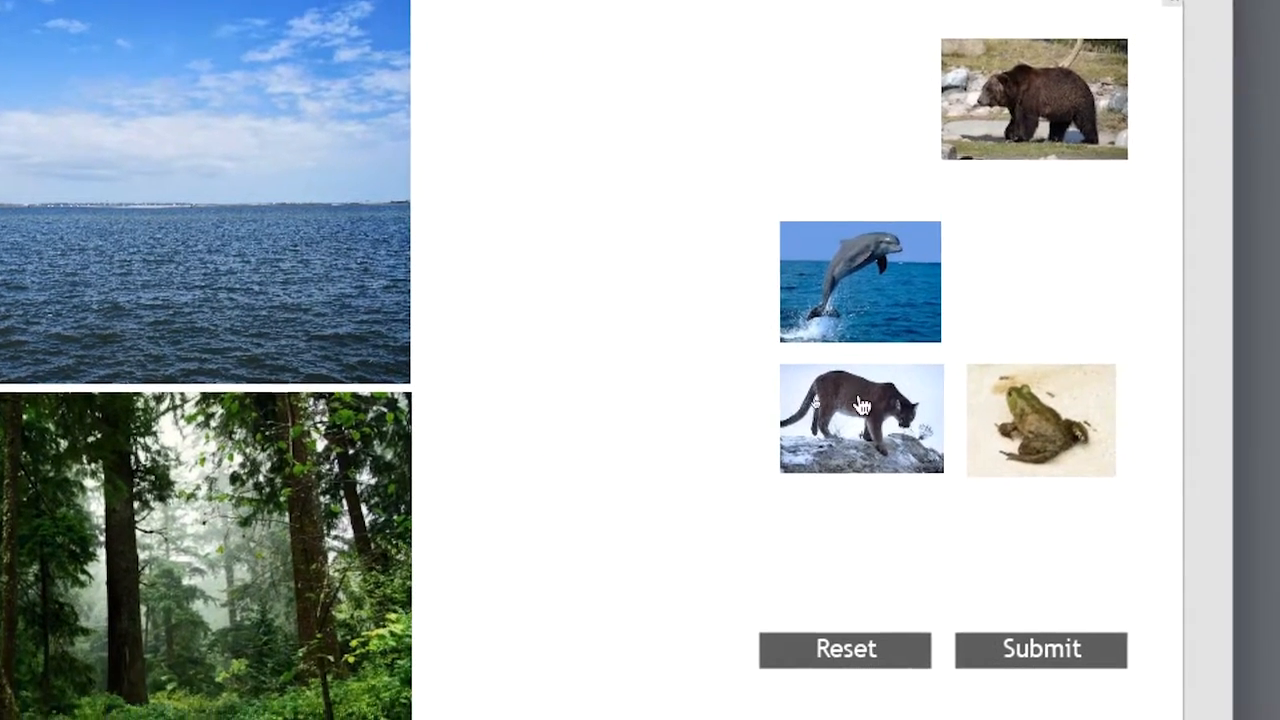
- Test the preview by placing the cougar on the sea and the frog, dolphin and bear on the forest, and close the preview
left_click_drag(1231, 497, 1178, 488)
left_click_drag(840, 398, 333, 200)
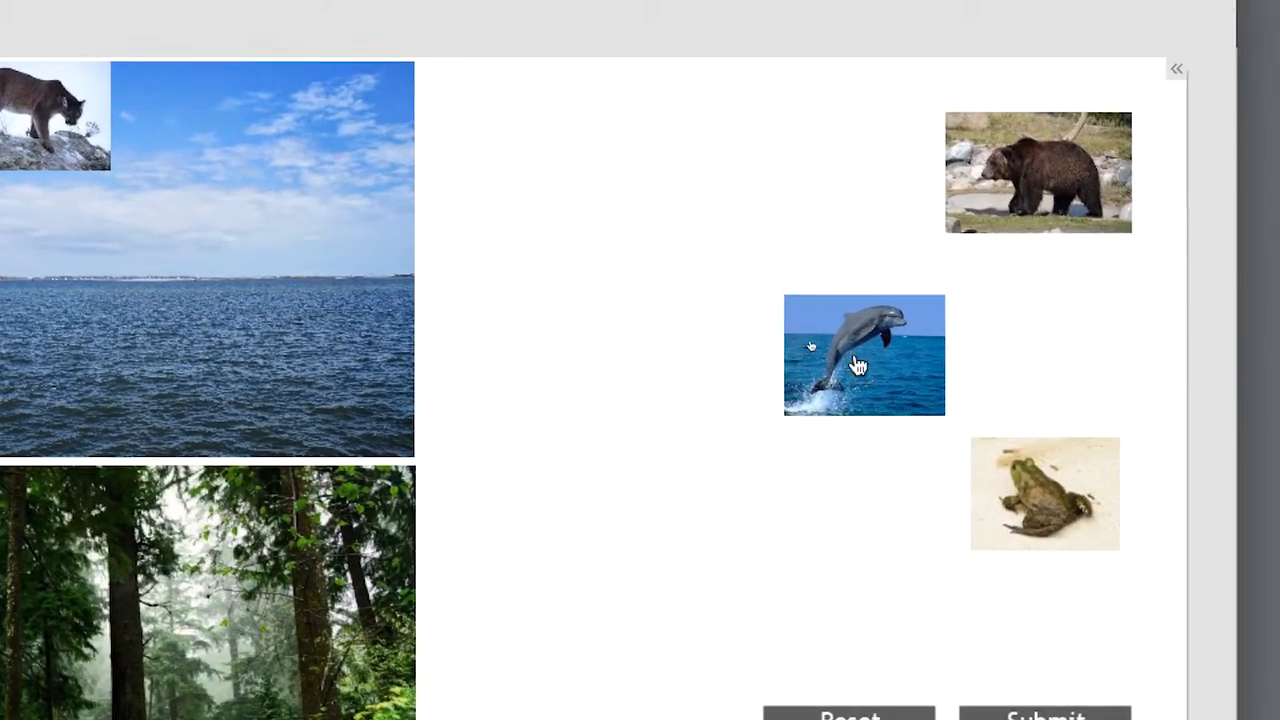
left_click_drag(1223, 428, 718, 637)
left_click_drag(905, 410, 682, 442)
left_click_drag(998, 266, 520, 470)
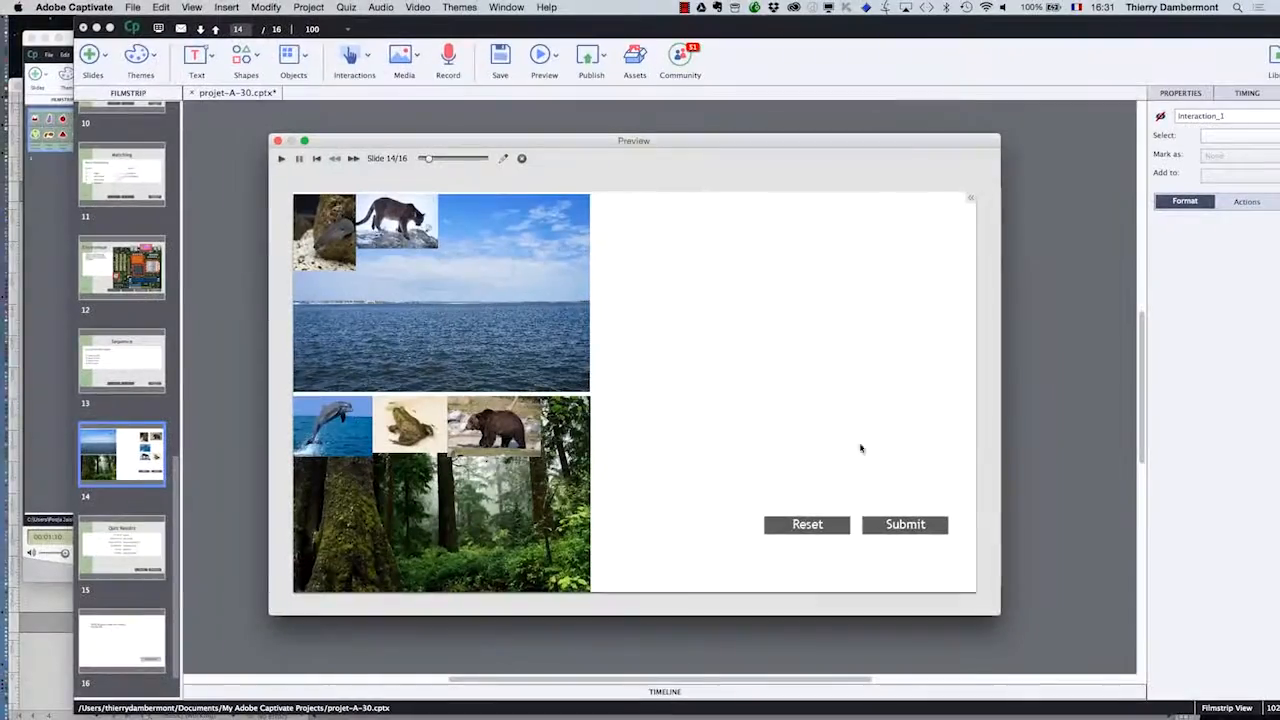
left_click(278, 141)
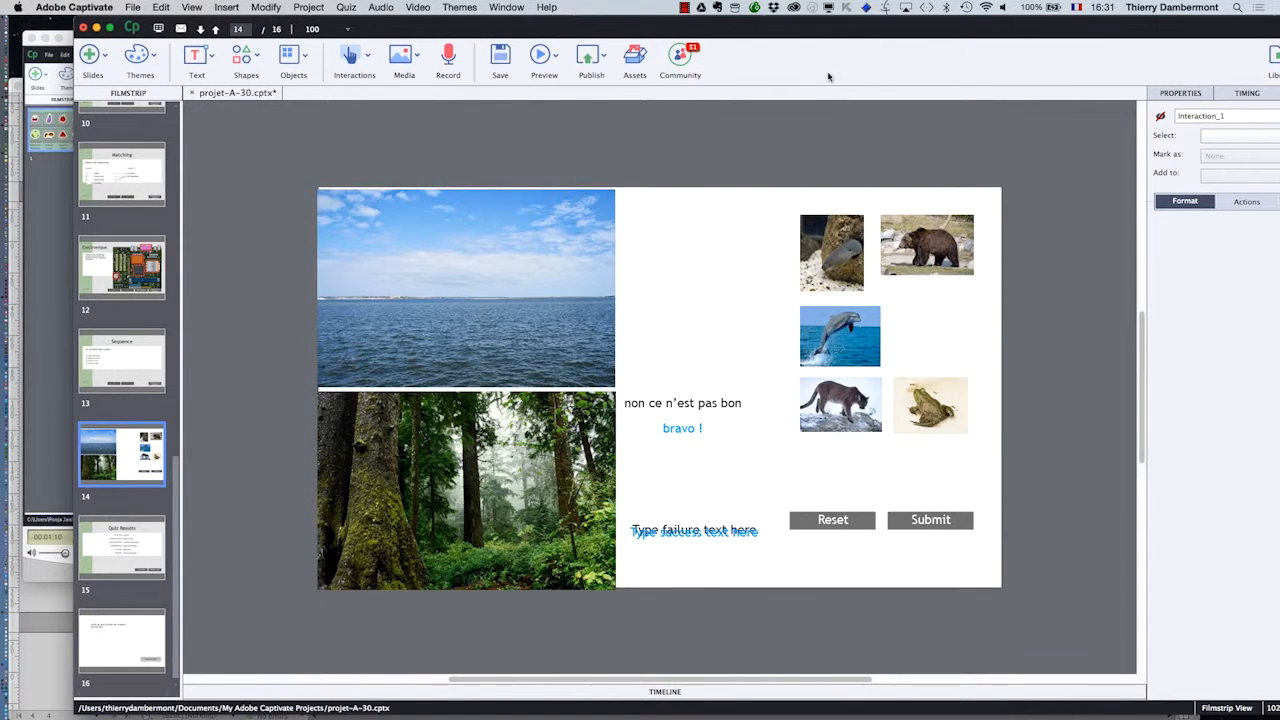
- For the sea and forest drop targets, set the snap position to Tile, filling upward from the lower-left corner
left_click_drag(830, 35, 755, 25)
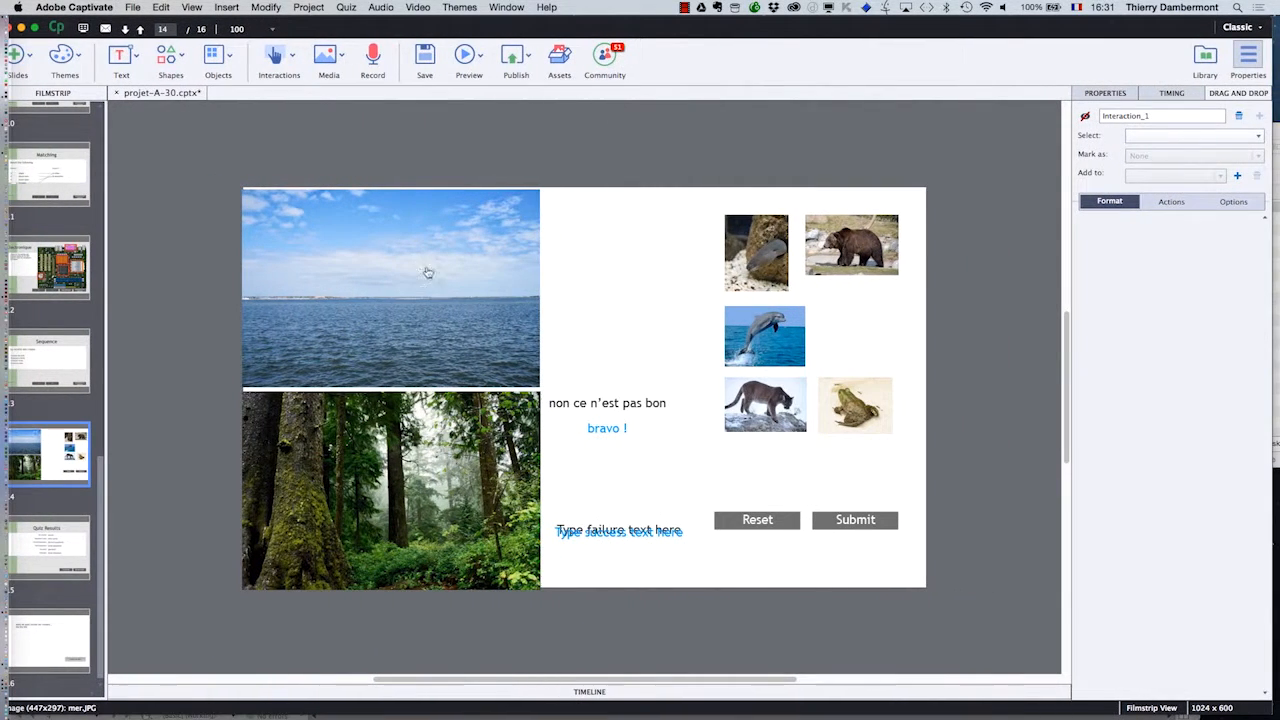
left_click(456, 290)
left_click(484, 410, "shift")
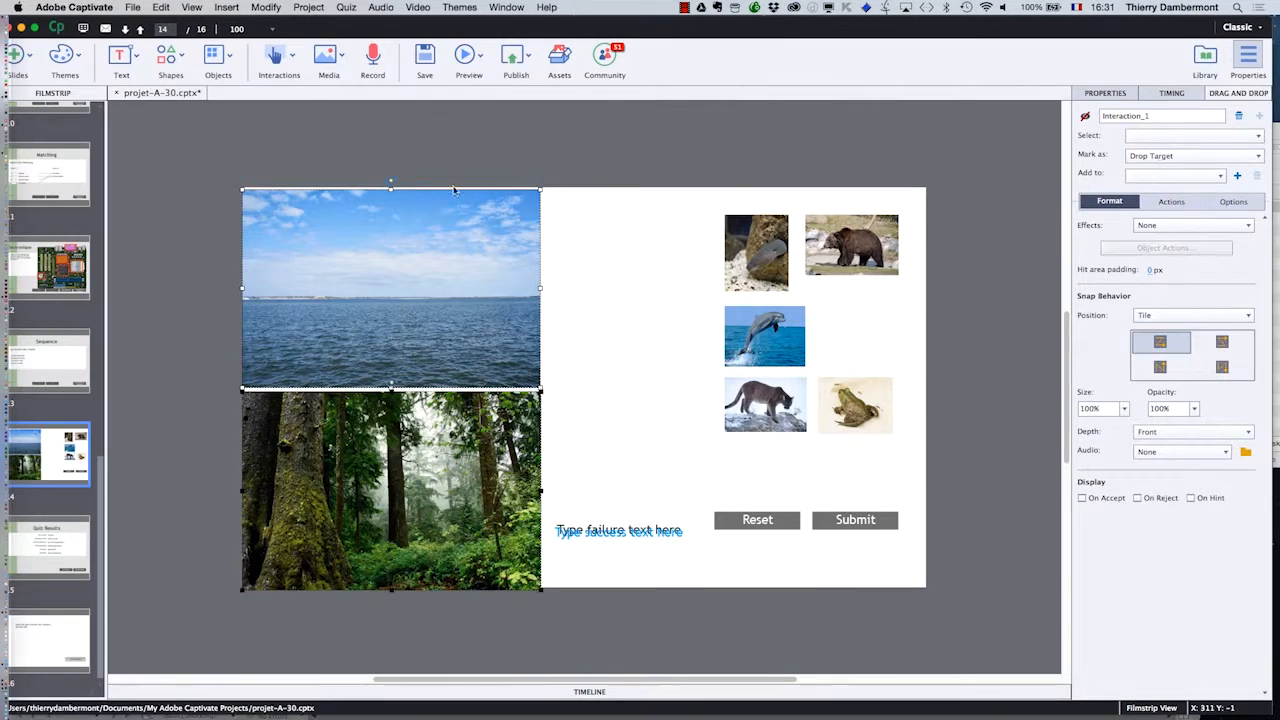
key("super+s")
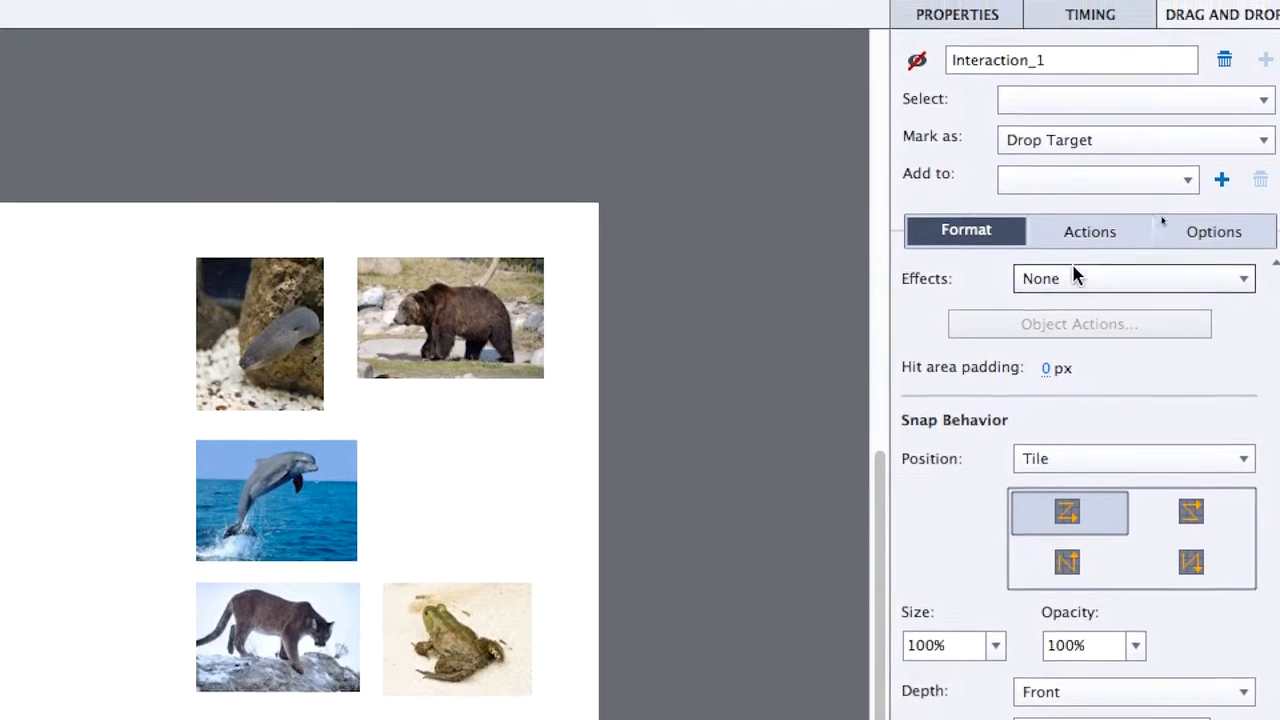
left_click(1063, 23)
left_click(998, 259)
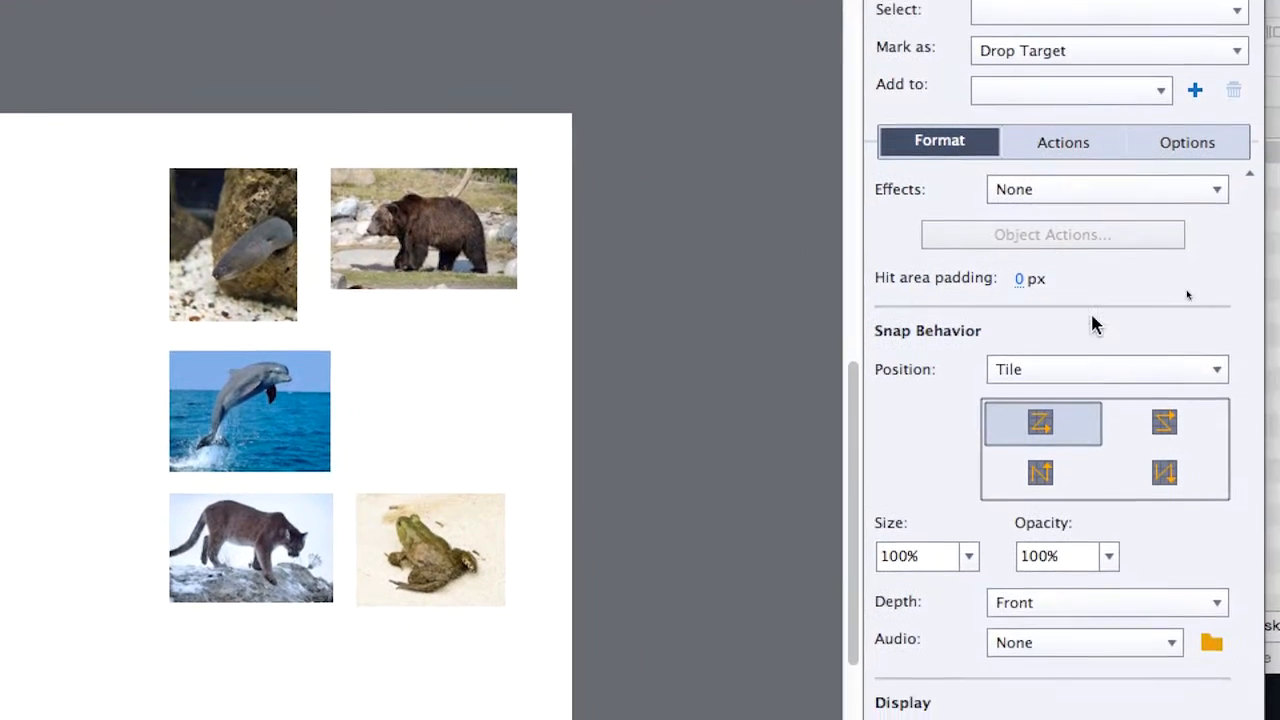
left_click(1106, 374)
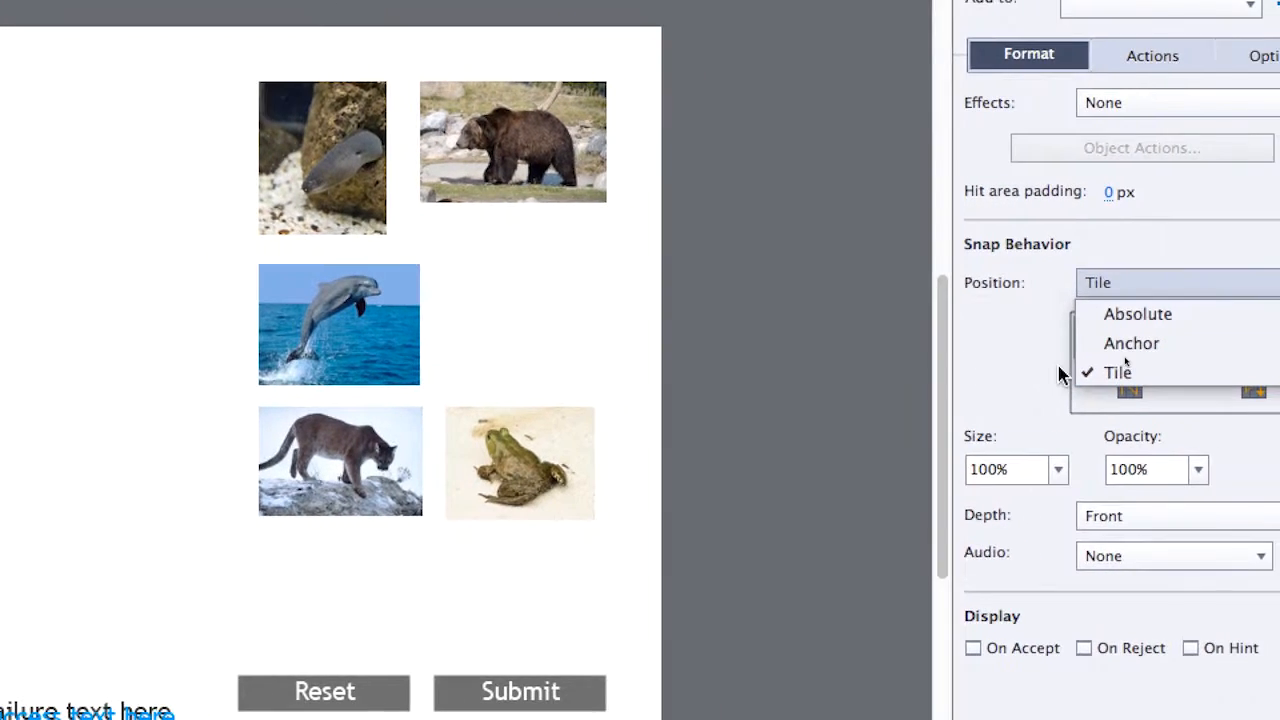
left_click(998, 368)
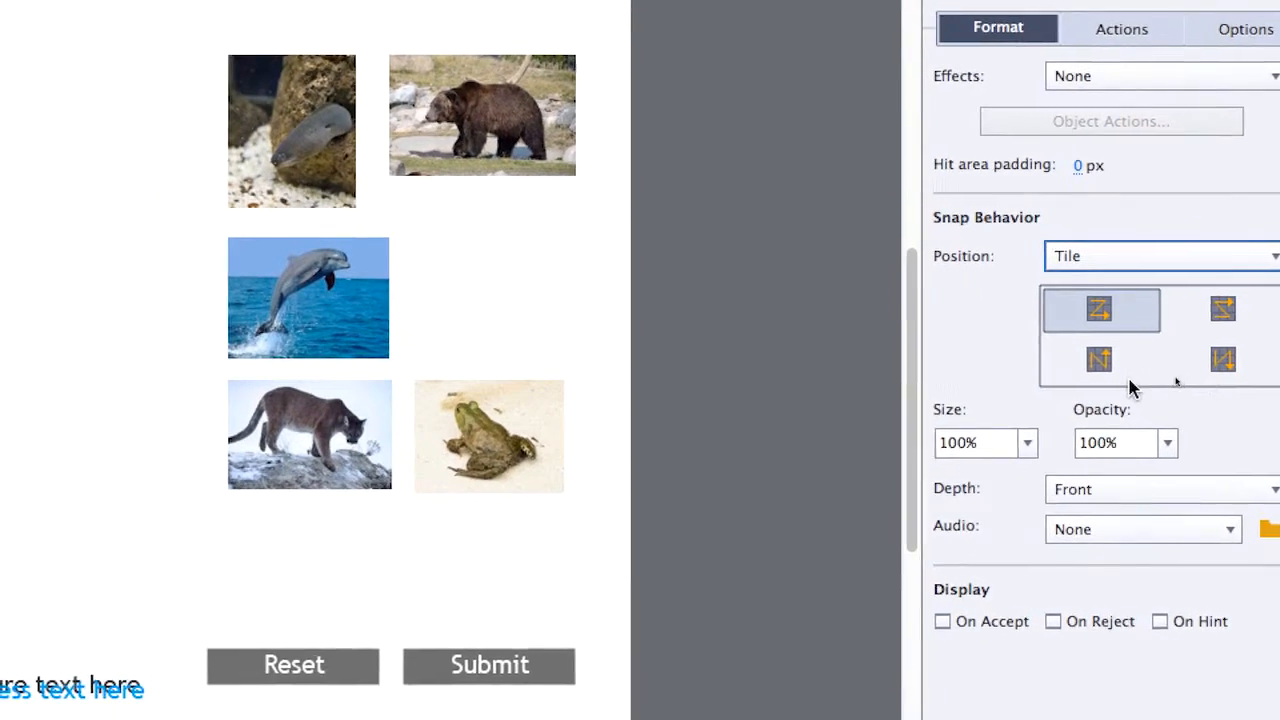
left_click(1131, 382)
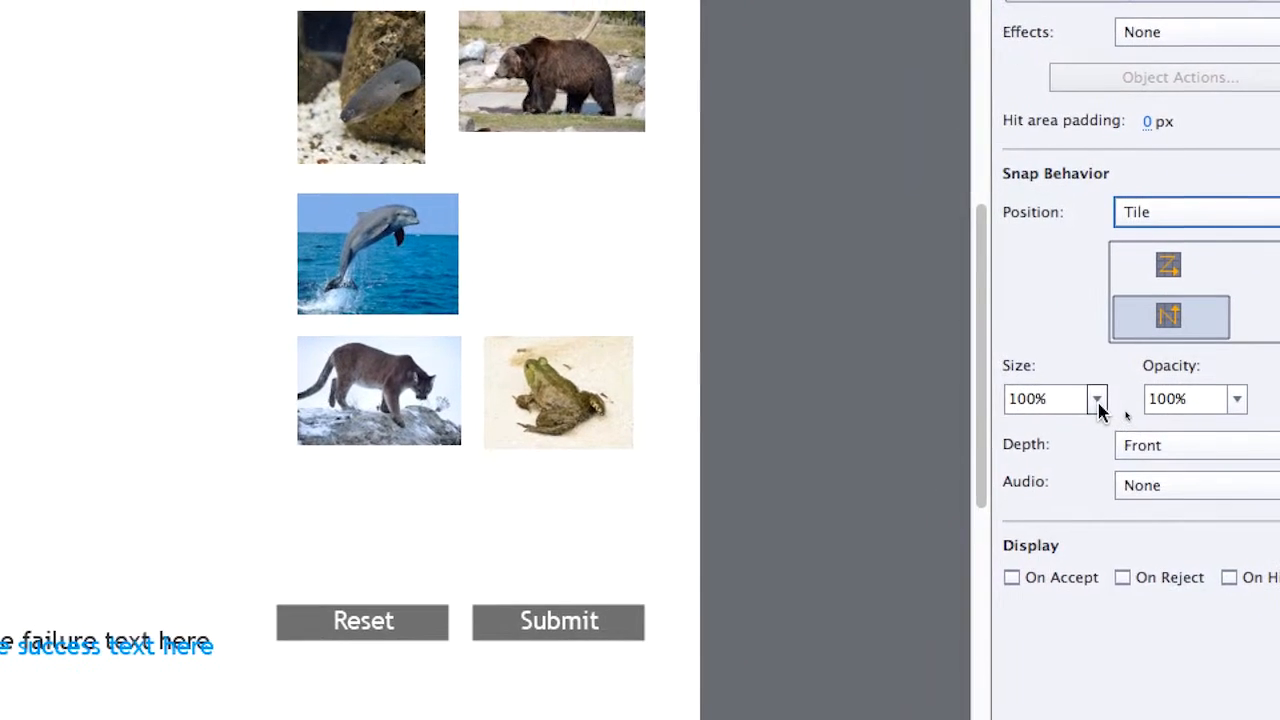
- Set the snap size of objects dropped on both targets to 40%, with opacity at 100% and depth at Front
left_click(1027, 442)
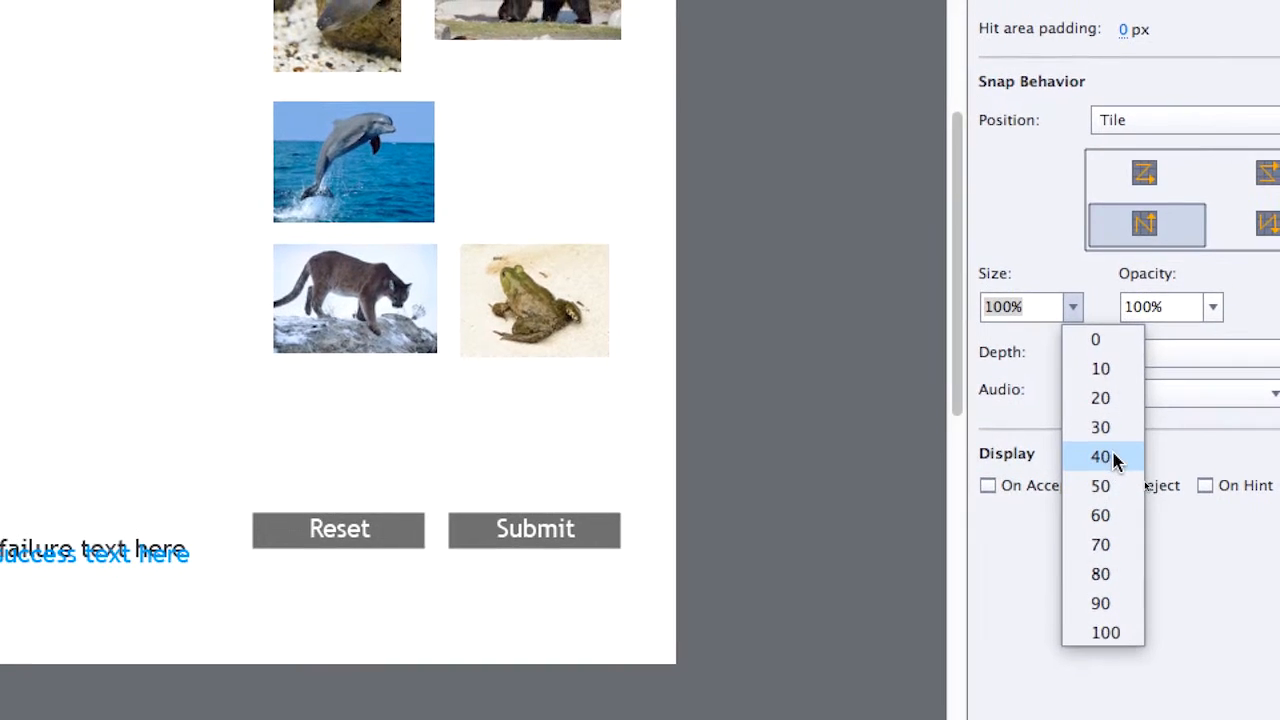
left_click(1113, 474)
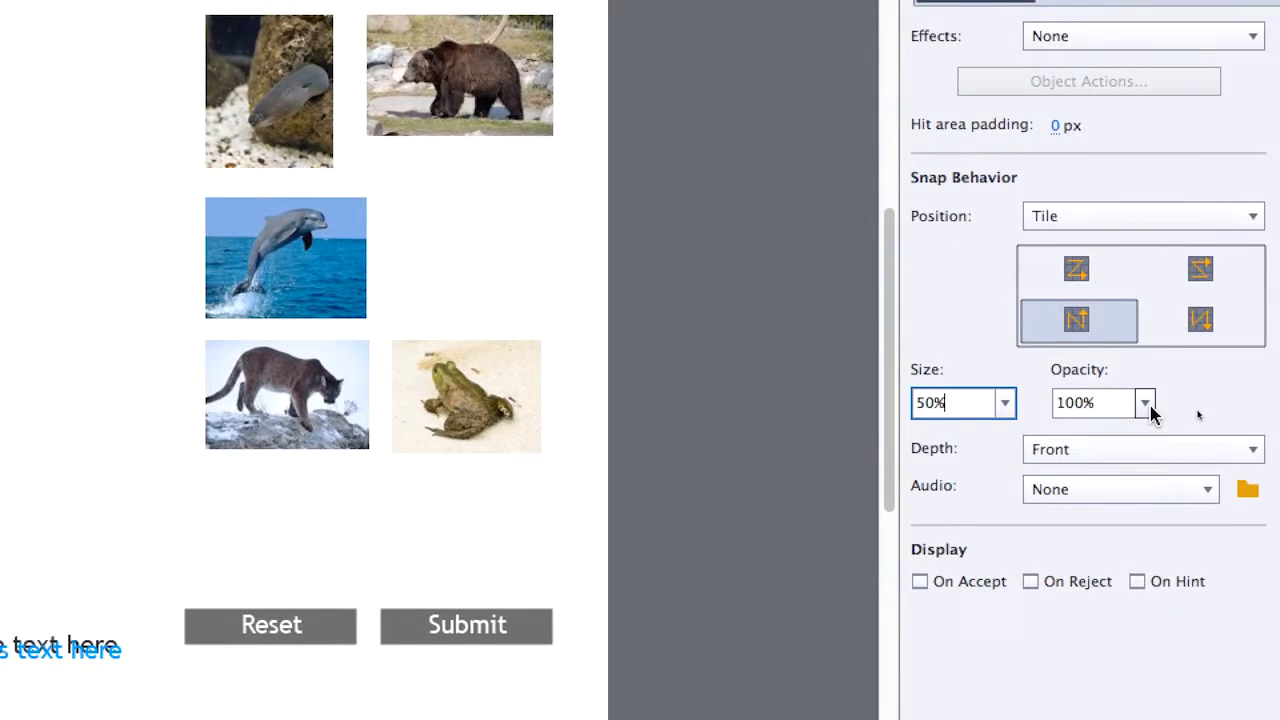
left_click(1213, 300)
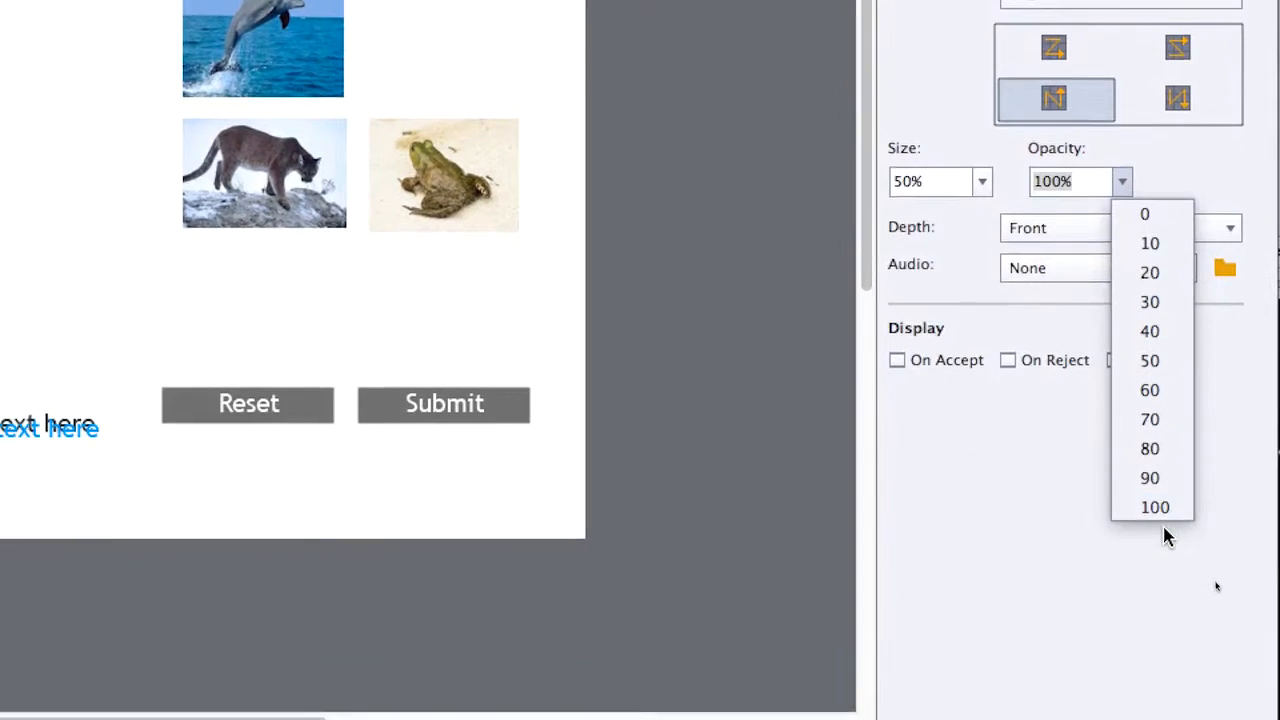
left_click(1156, 508)
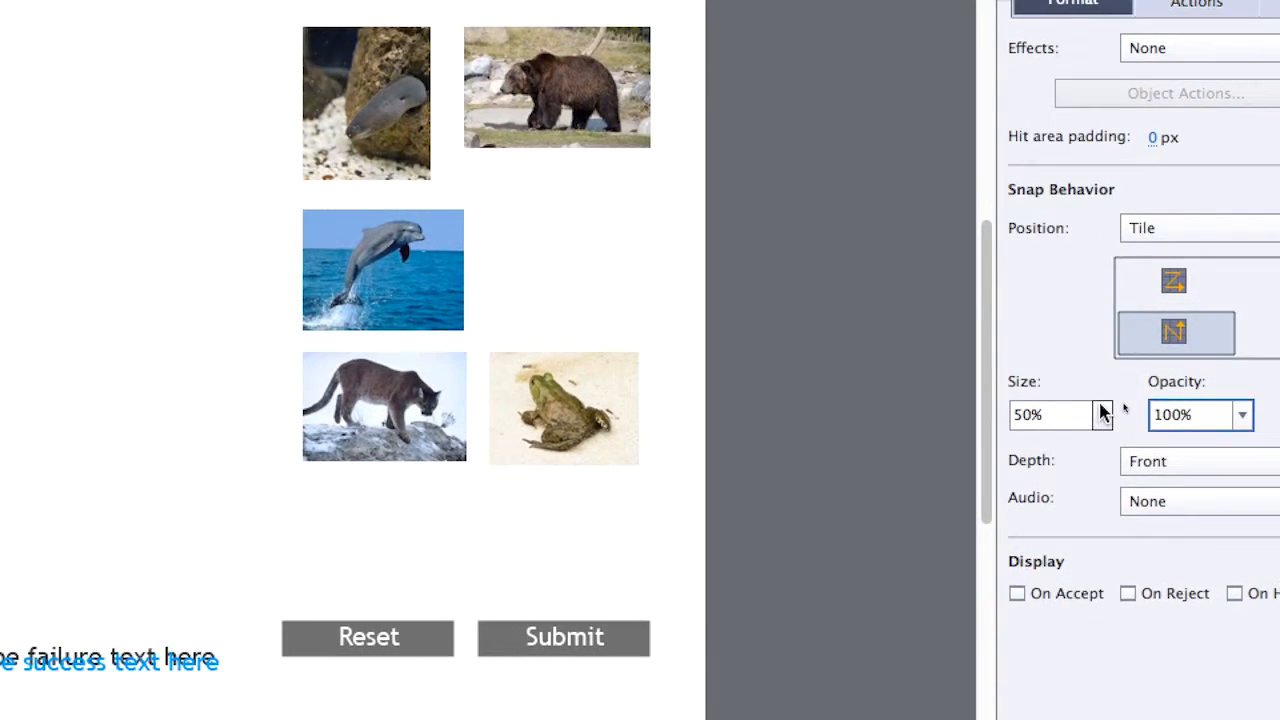
left_click(982, 181)
left_click(1100, 499)
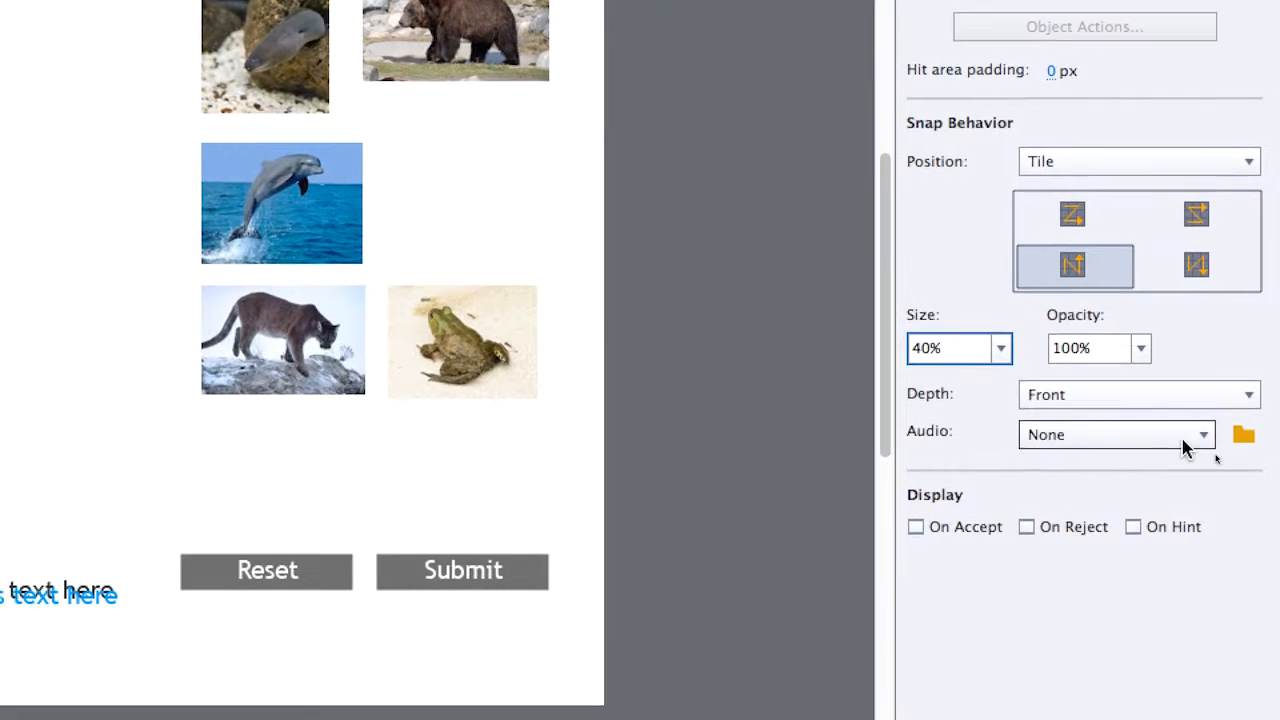
left_click(1232, 400)
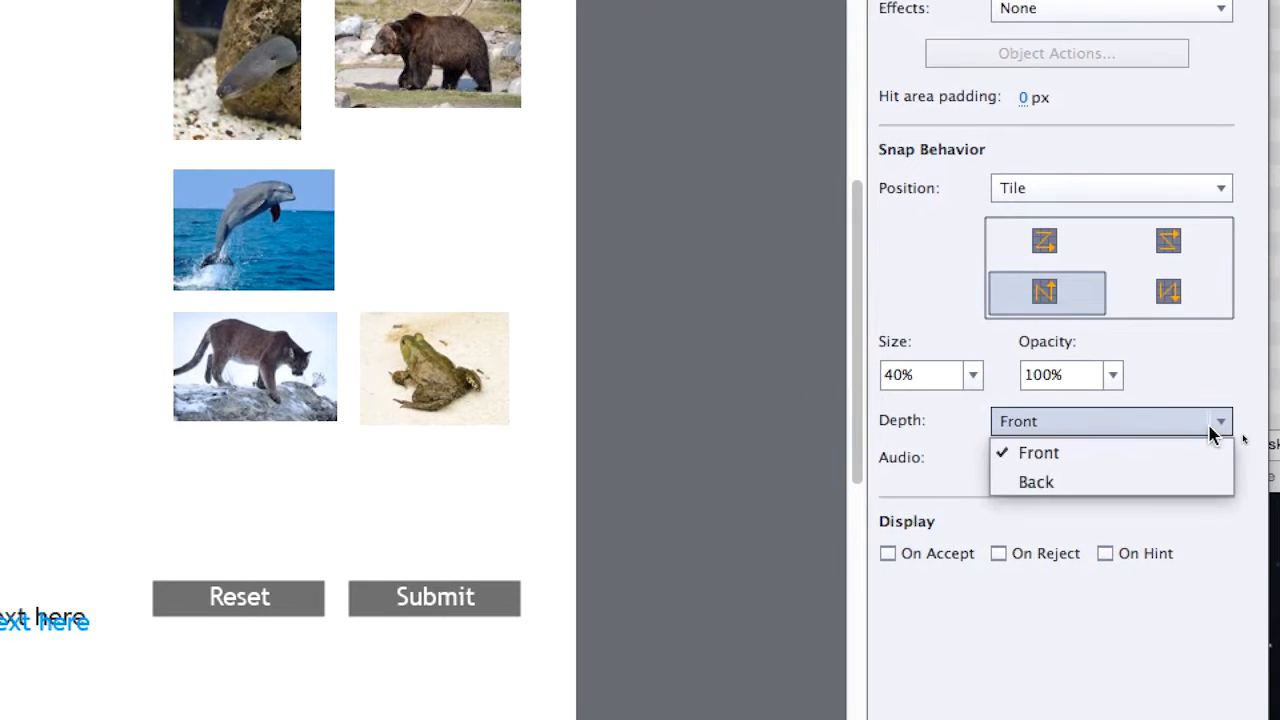
left_click(1207, 441)
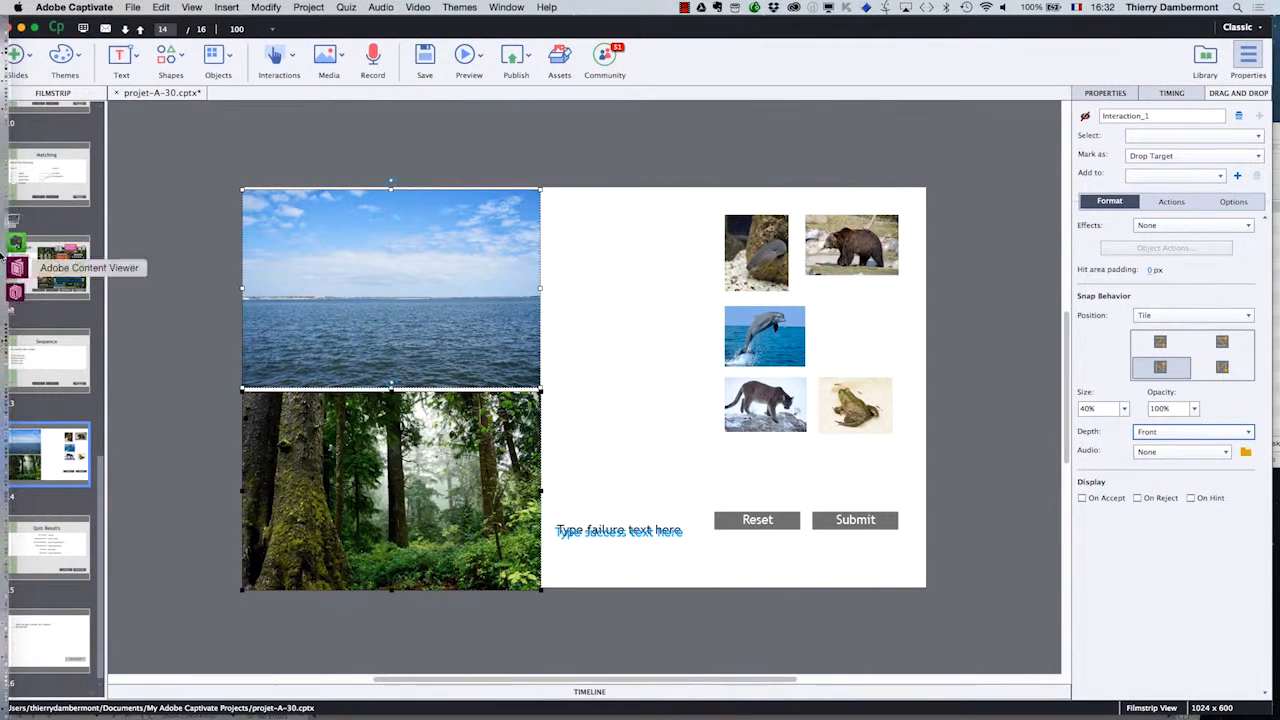
- Preview from this slide, place the eel, dolphin and bear on the sea and the cougar and frog on the forest, and reset the interaction
left_click(480, 66)
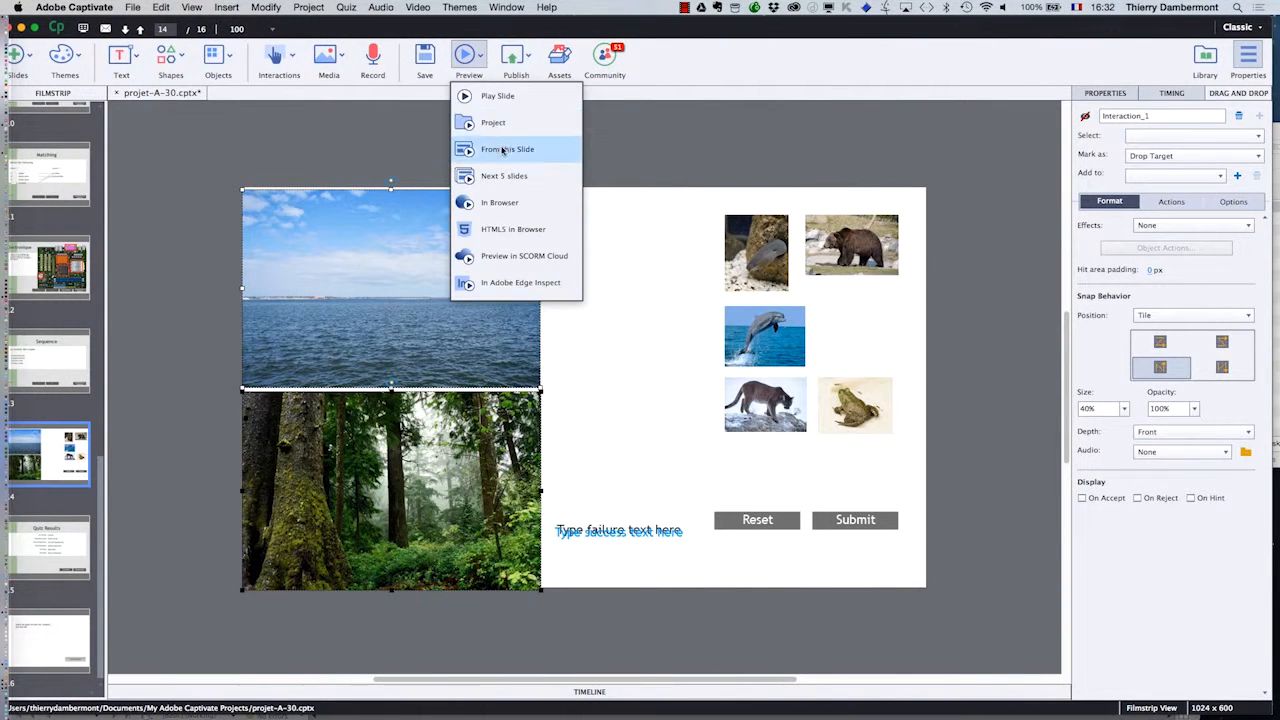
left_click(502, 148)
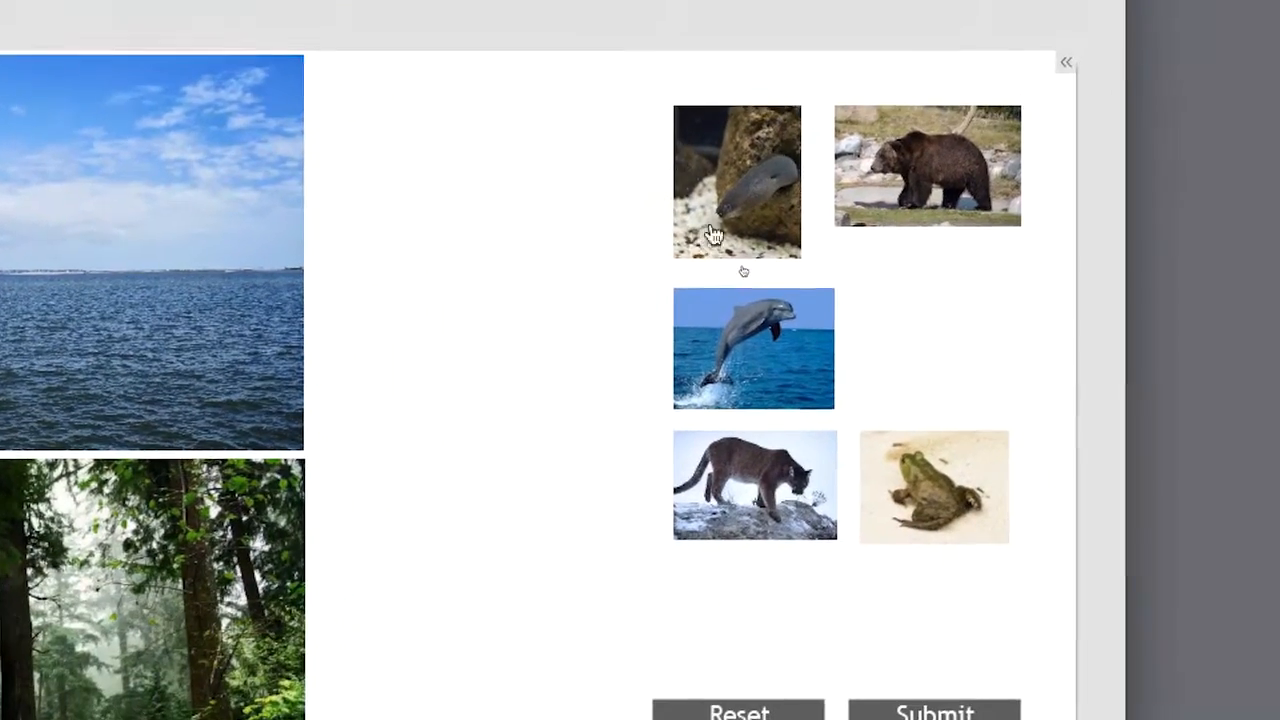
left_click_drag(740, 264, 470, 260)
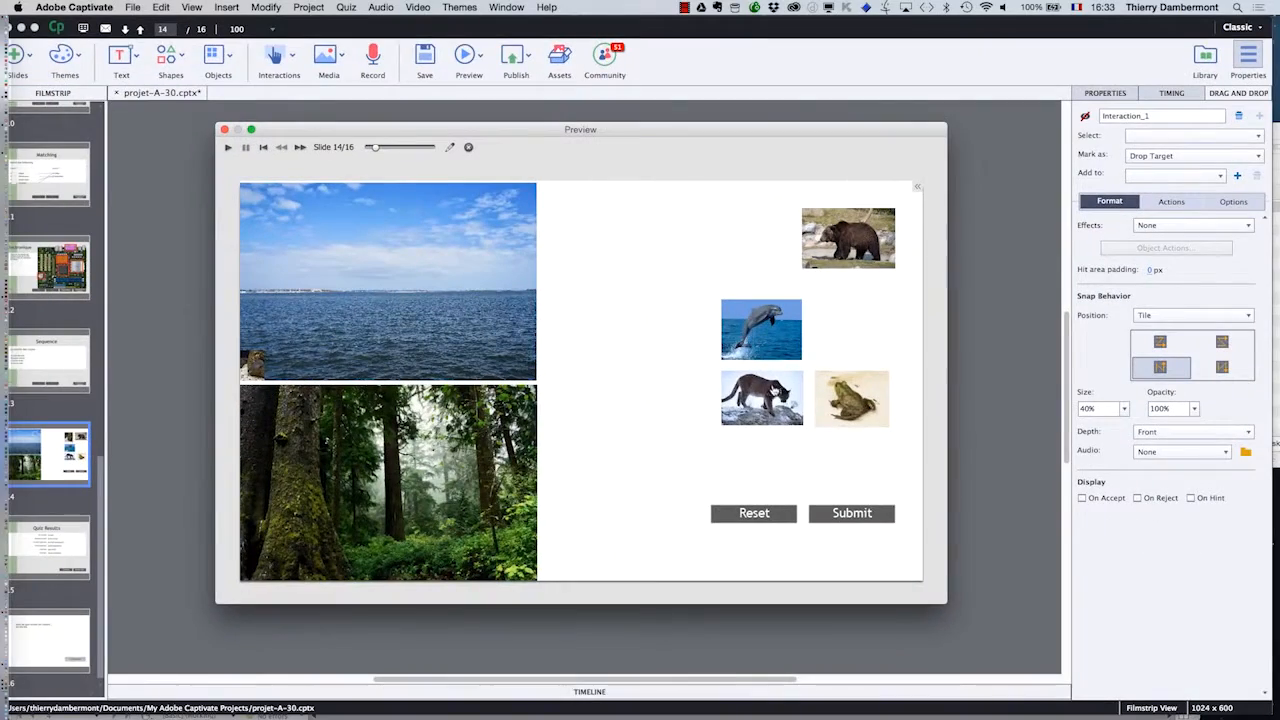
left_click_drag(761, 397, 430, 486)
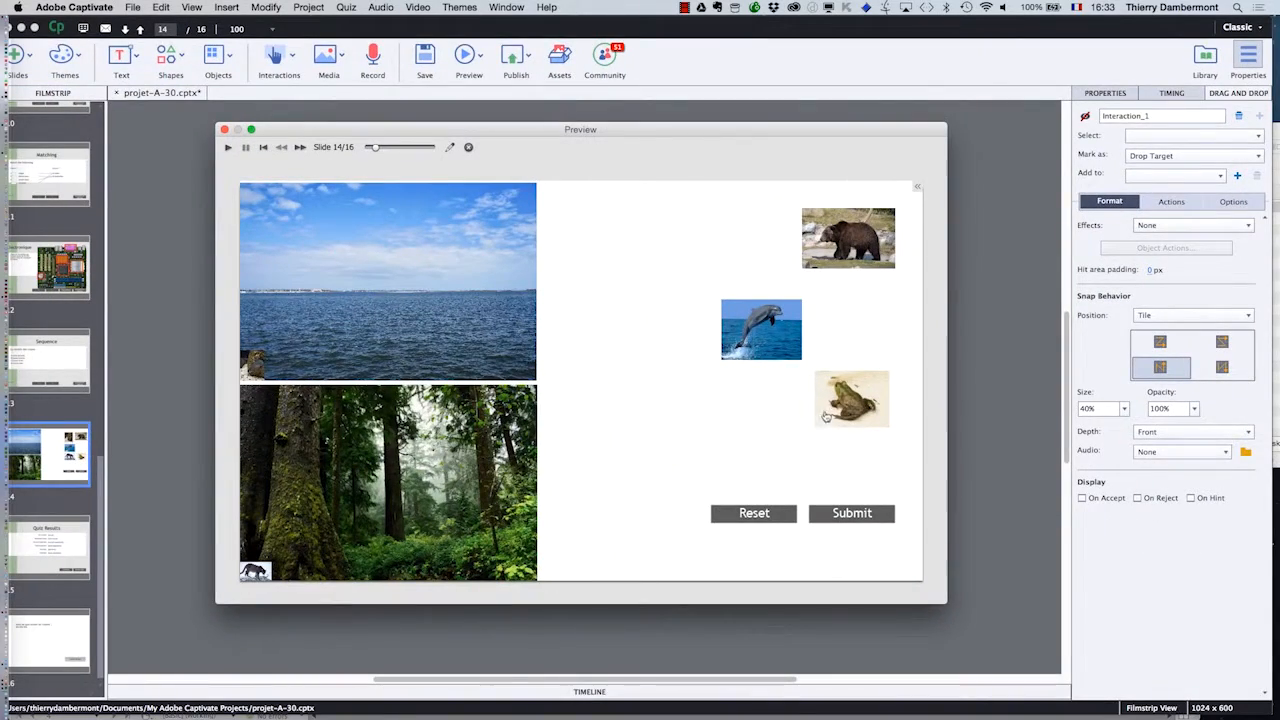
left_click_drag(851, 398, 426, 506)
left_click_drag(762, 334, 504, 305)
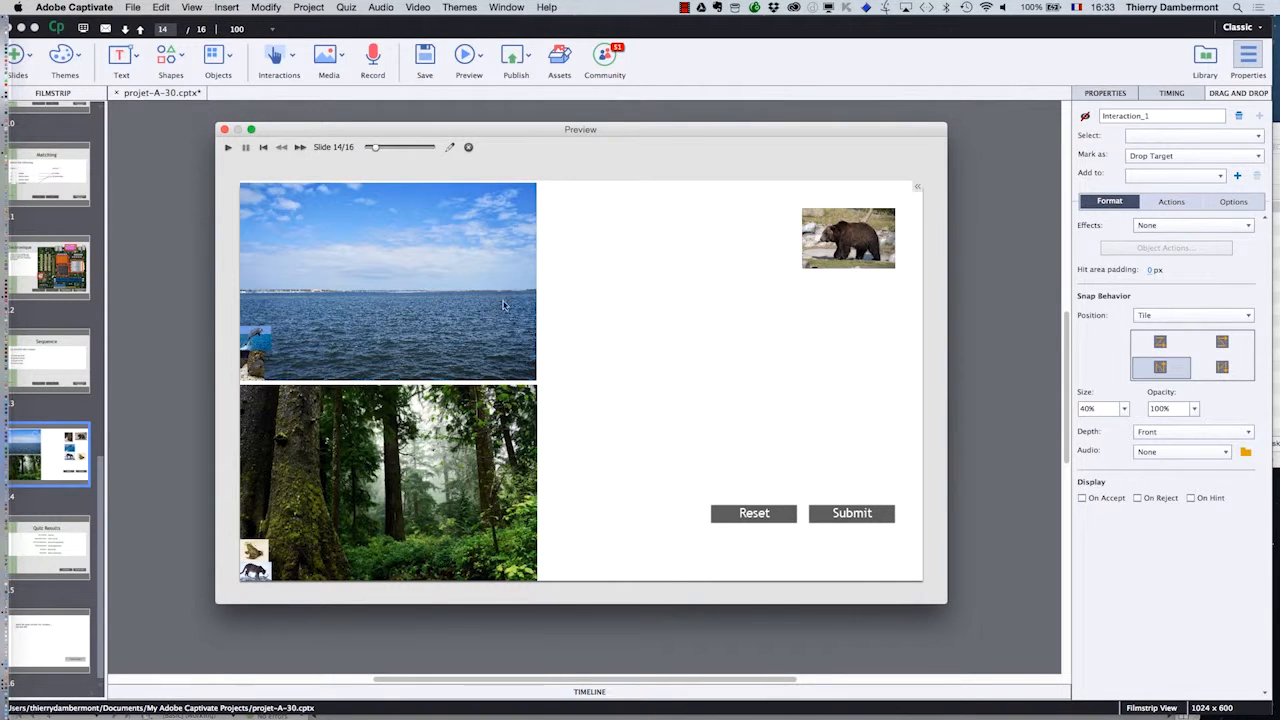
left_click_drag(830, 255, 354, 322)
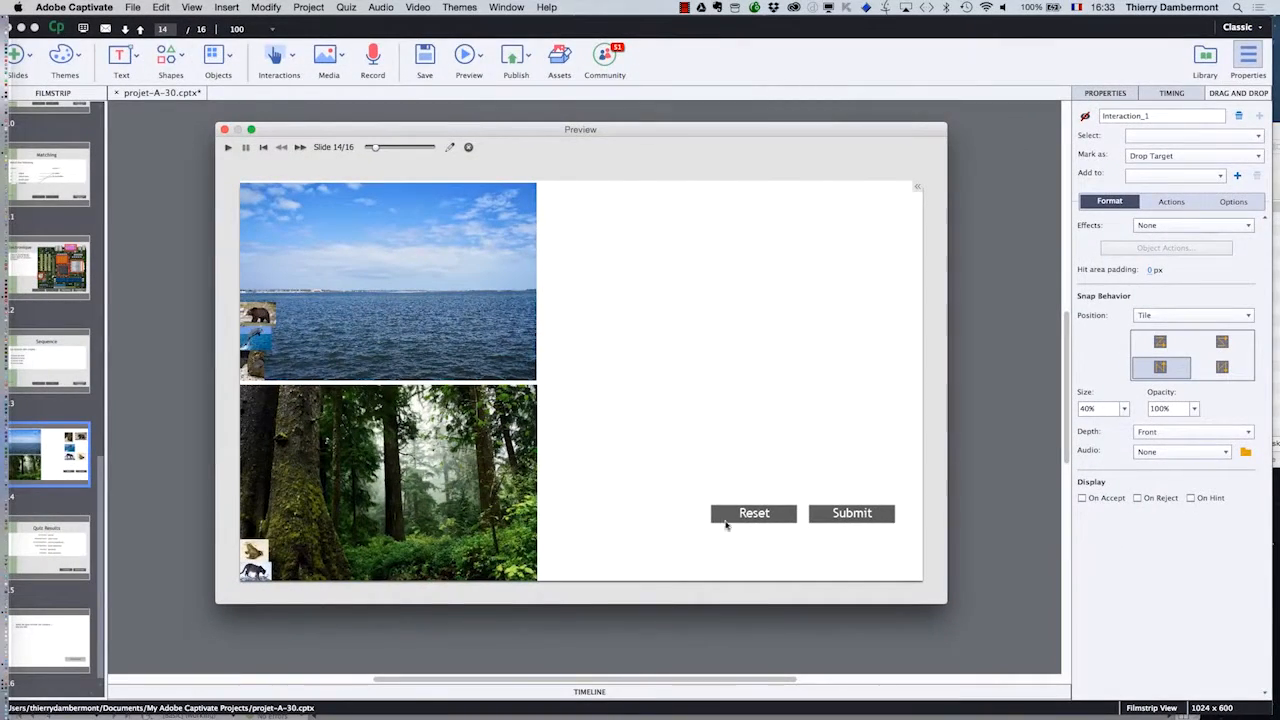
left_click(747, 515)
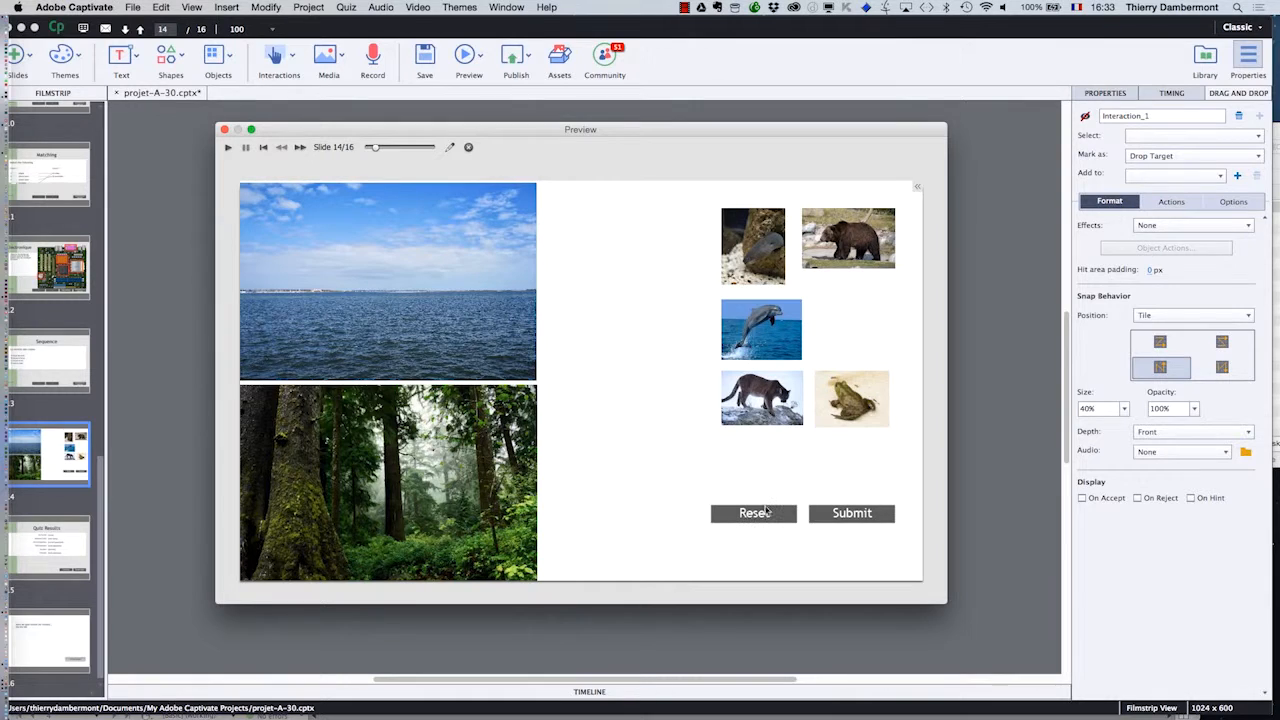
- Test a wrong answer with the dolphin and bear on the sea and the cougar, eel and frog on the forest, and reset the interaction
left_click_drag(762, 398, 422, 490)
left_click_drag(761, 329, 404, 325)
left_click_drag(753, 260, 470, 492)
left_click_drag(851, 398, 302, 510)
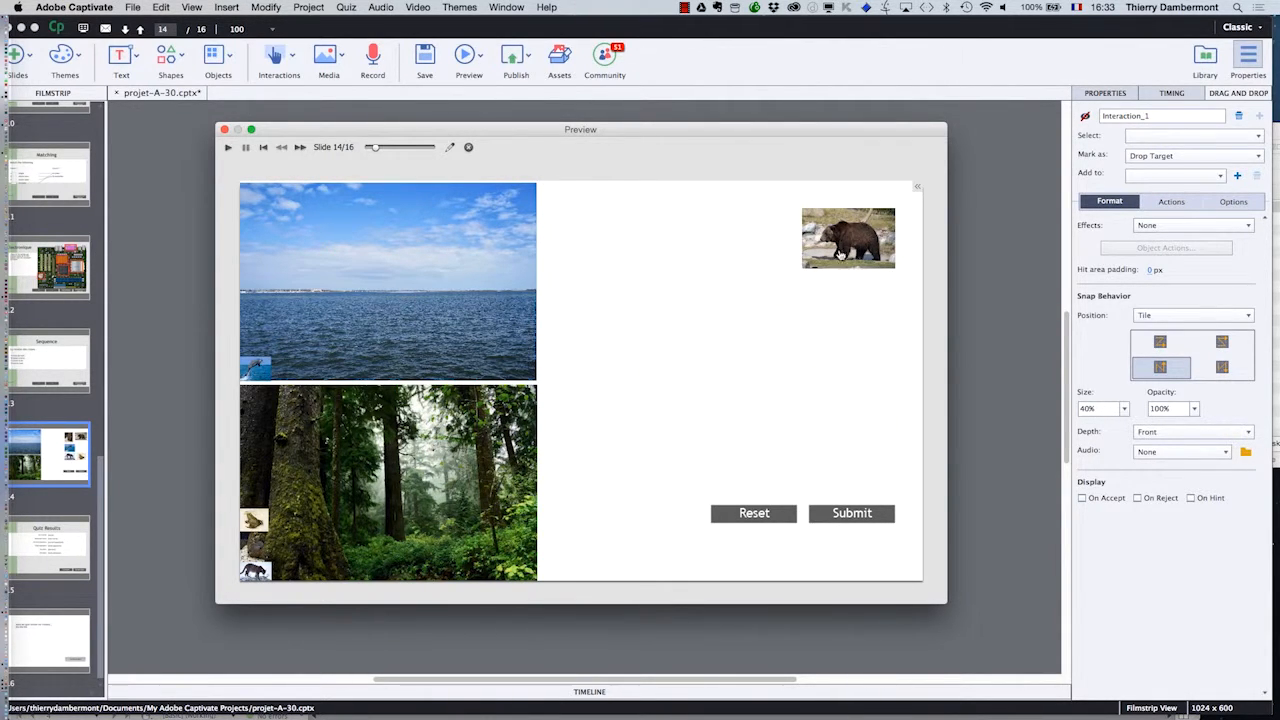
left_click_drag(848, 240, 396, 340)
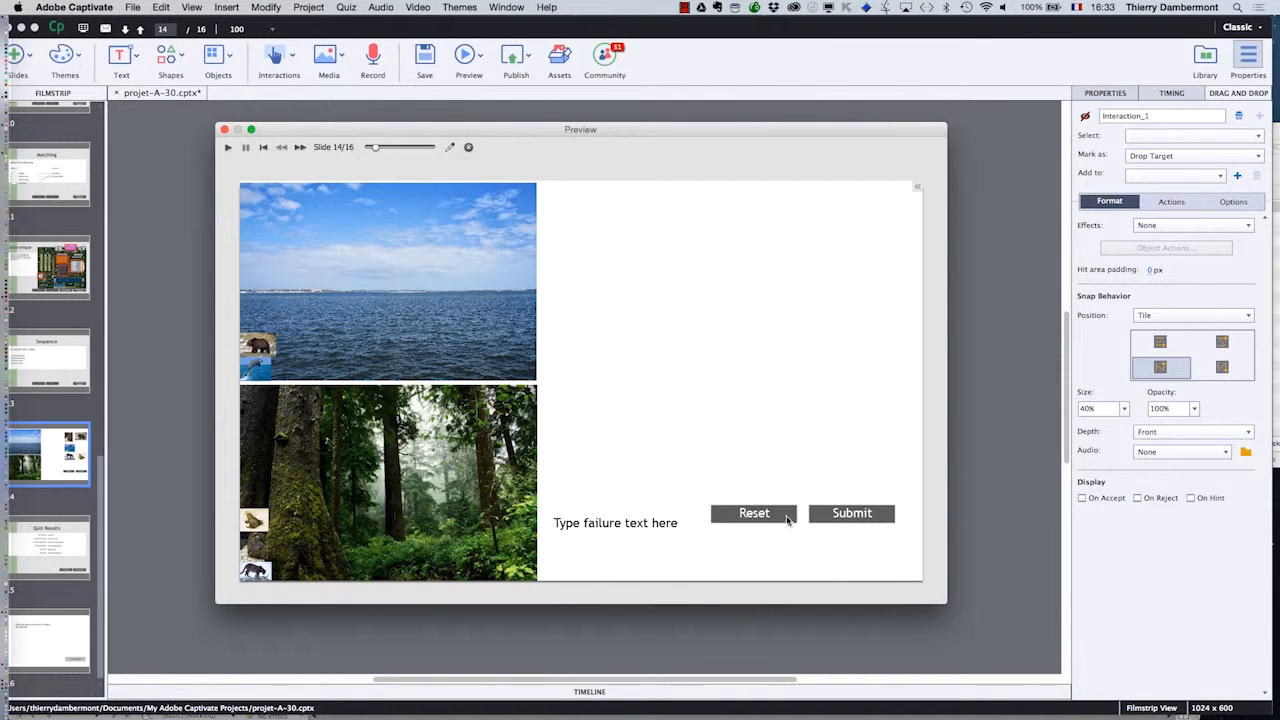
left_click(788, 517)
- Test the correct sorting with the eel and dolphin on the sea and the bear, cougar and frog on the forest, and close the preview
left_click_drag(766, 254, 481, 272)
left_click_drag(754, 331, 340, 314)
left_click_drag(814, 252, 486, 428)
left_click_drag(762, 398, 334, 509)
left_click_drag(851, 398, 484, 466)
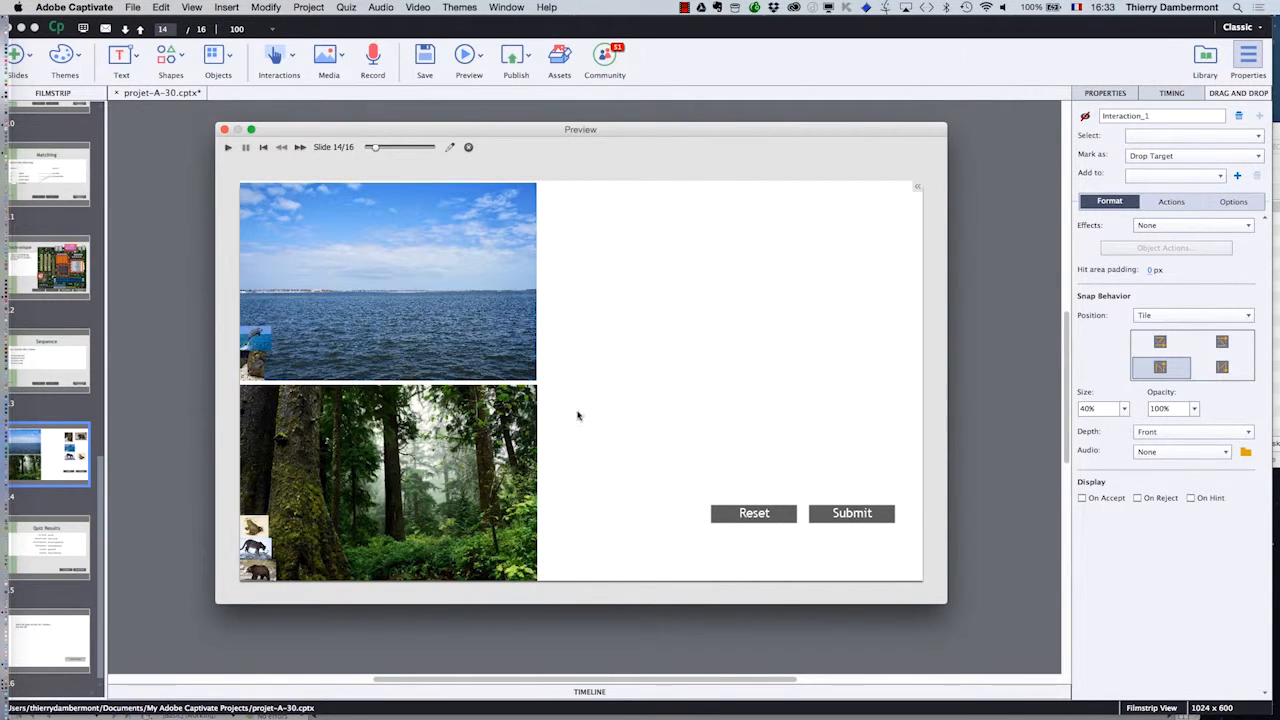
left_click(224, 129)
- Change the success caption to "bravo tout est bon" and the failure caption to "non il y a du faux"
double_click(619, 507)
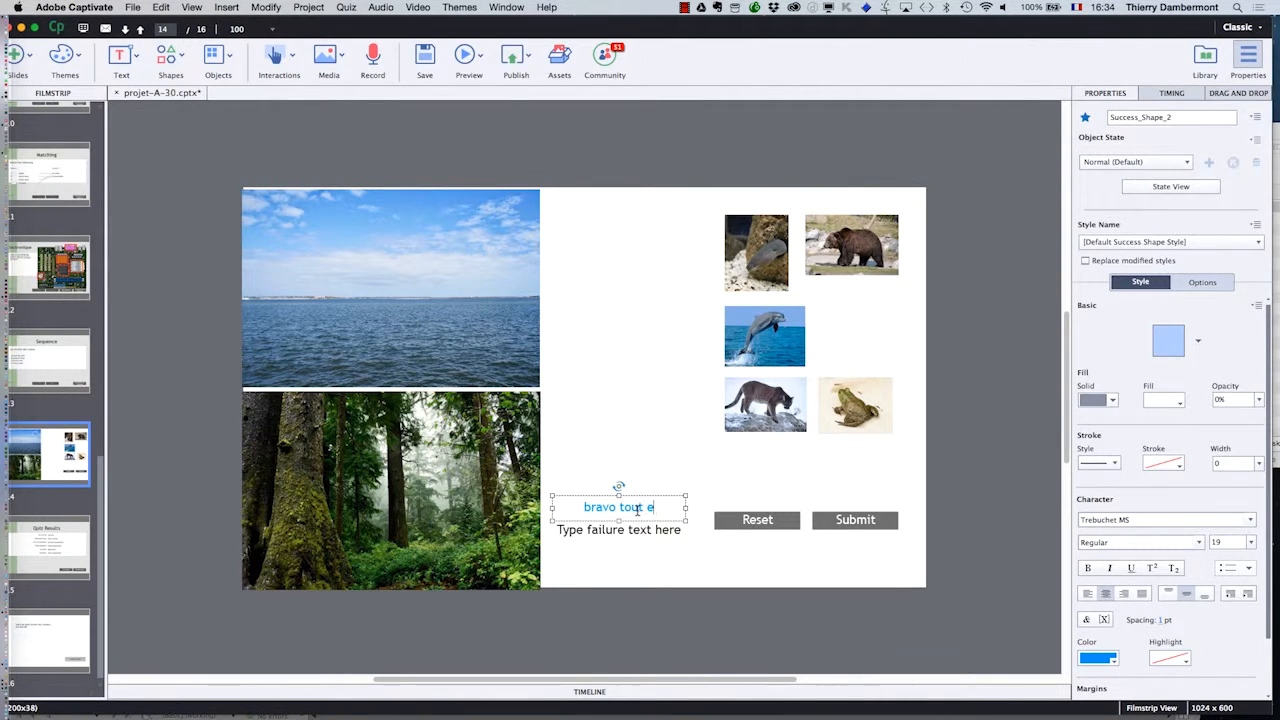
double_click(636, 531)
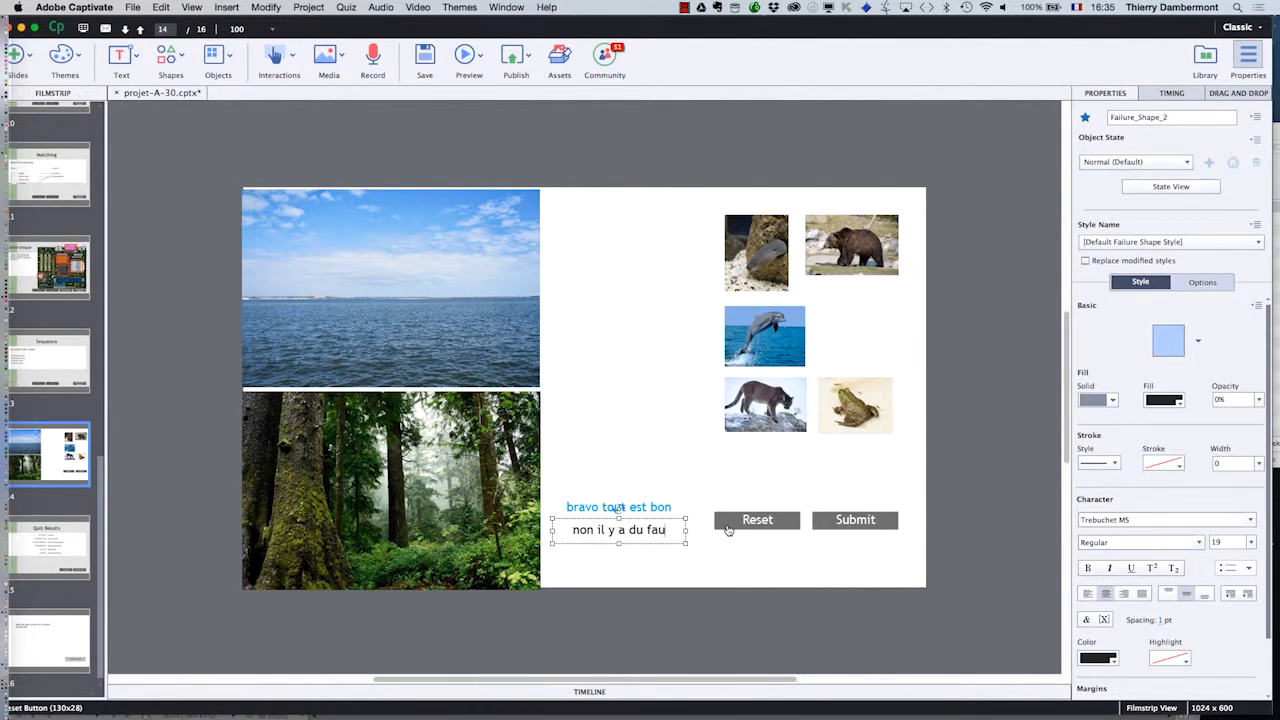
left_click(745, 537)
- Set the drag effect of all five animal images to Glow
left_click(769, 418)
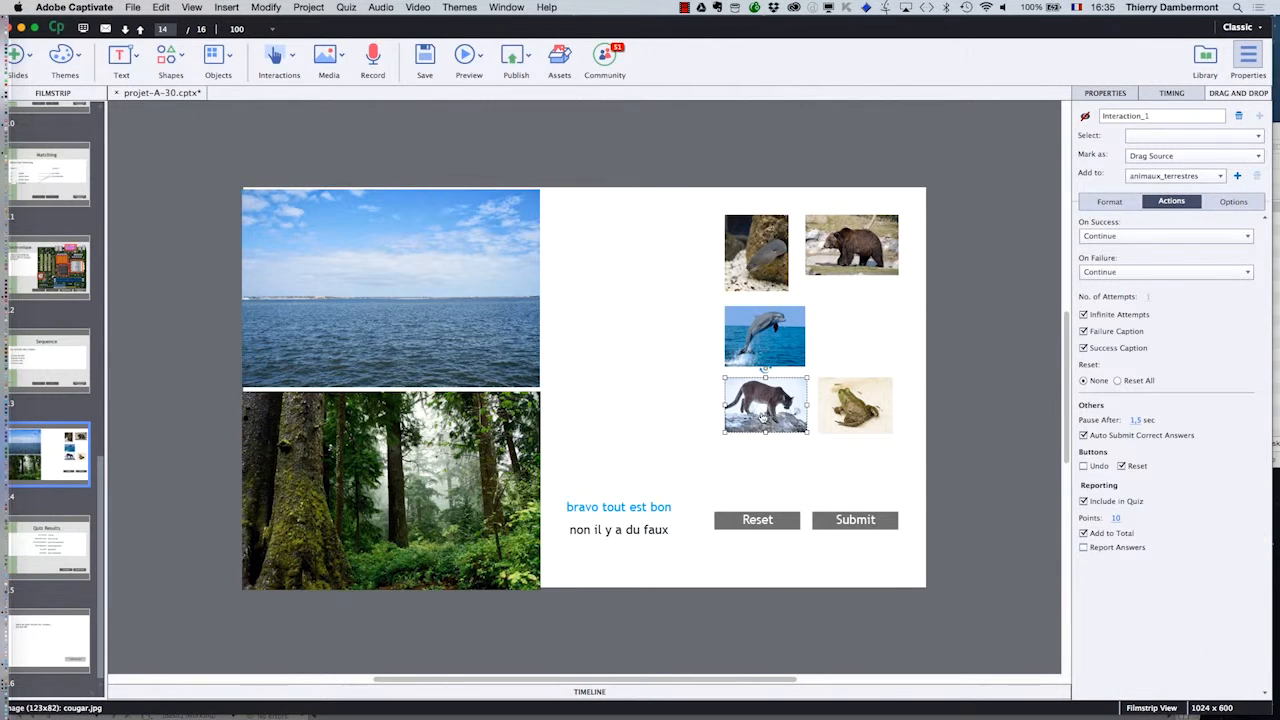
left_click(1127, 204)
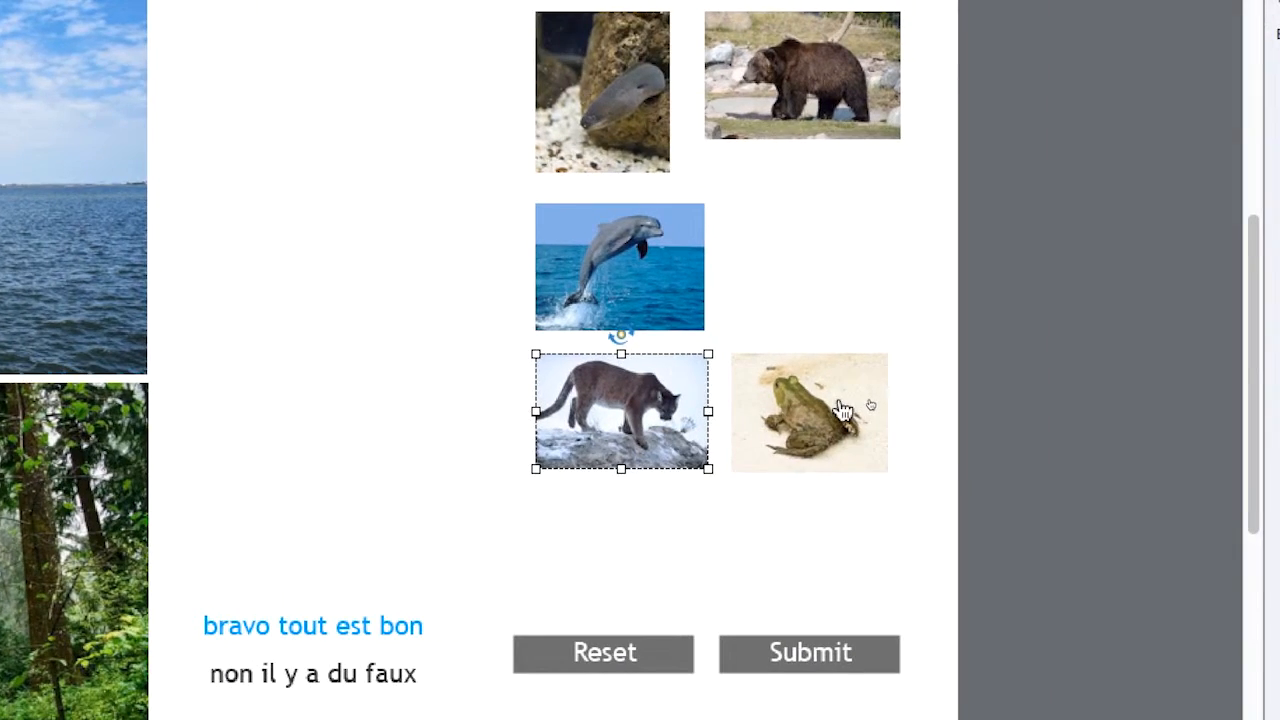
left_click(952, 395, "shift")
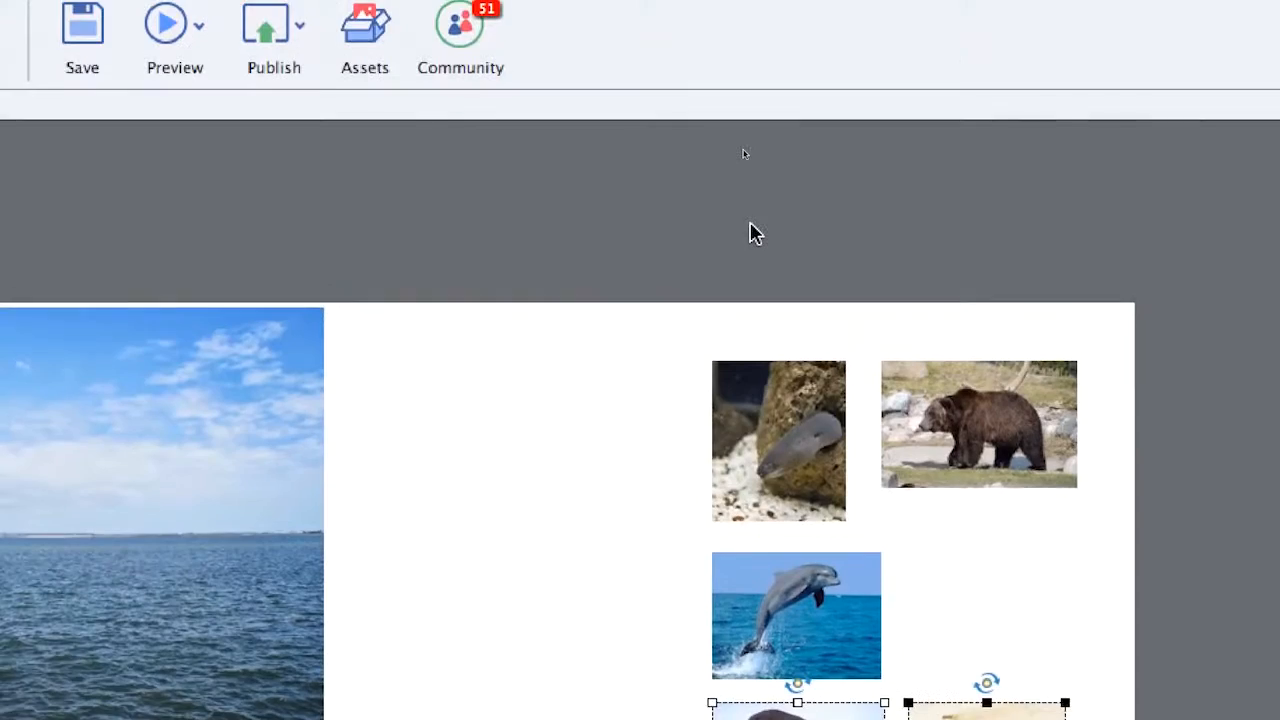
left_click_drag(745, 236, 1051, 478)
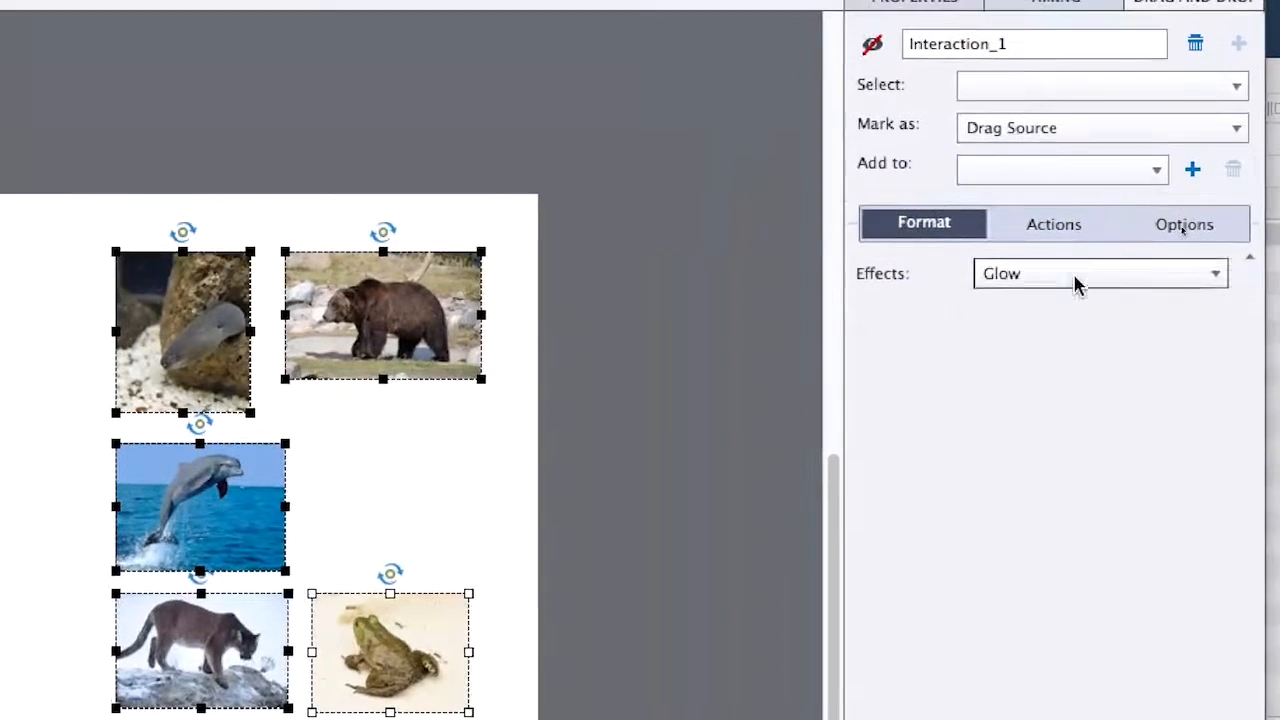
left_click(1215, 193)
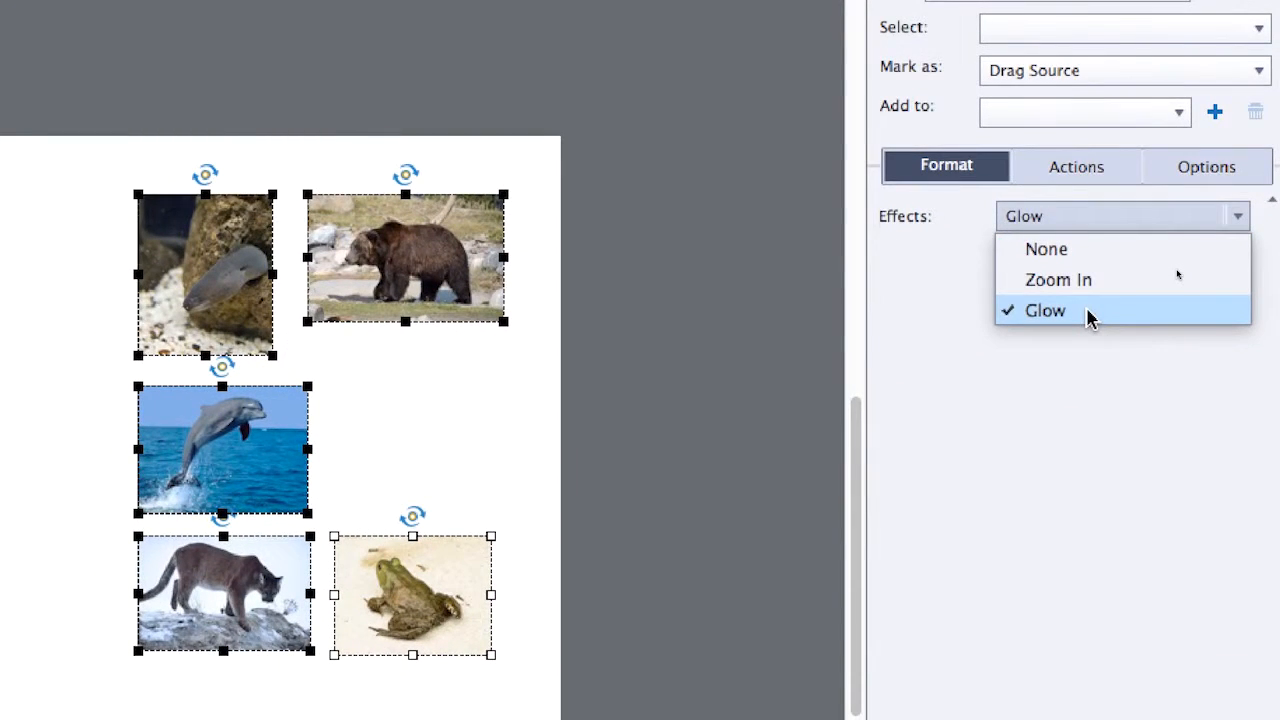
left_click(1090, 316)
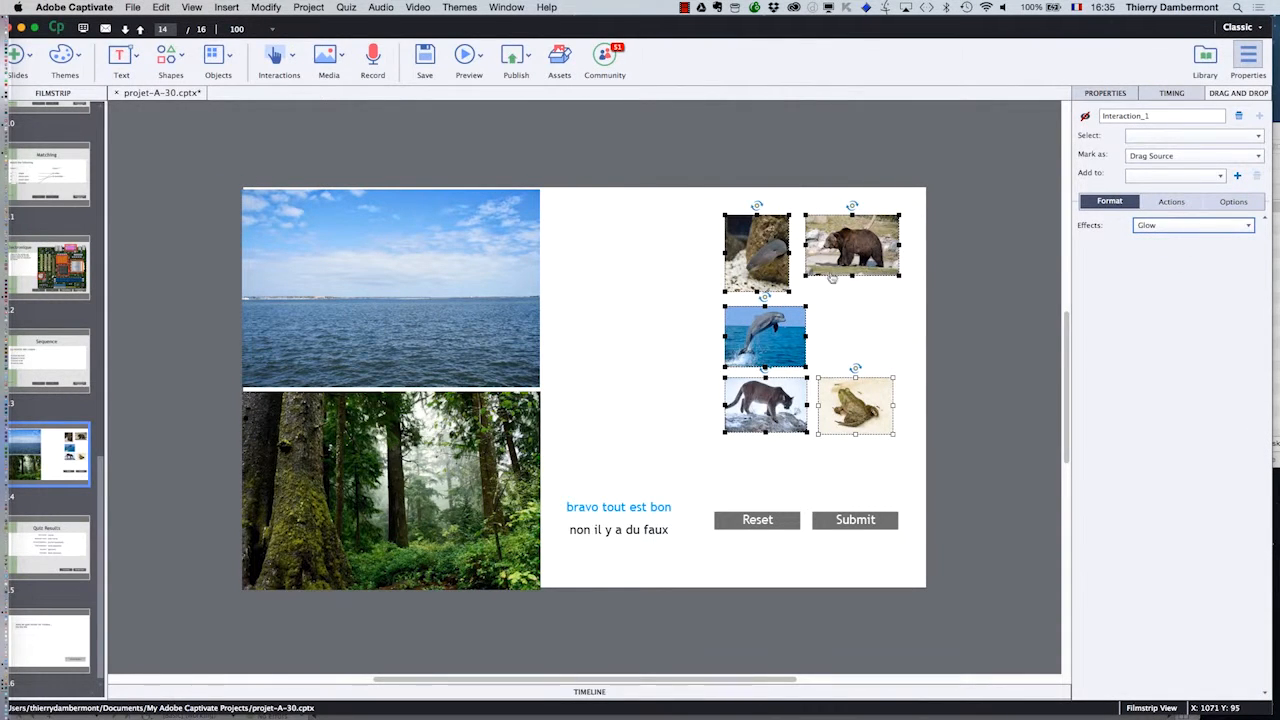
- Set the snap depth of the sea and forest drop targets to Back
left_click(508, 258)
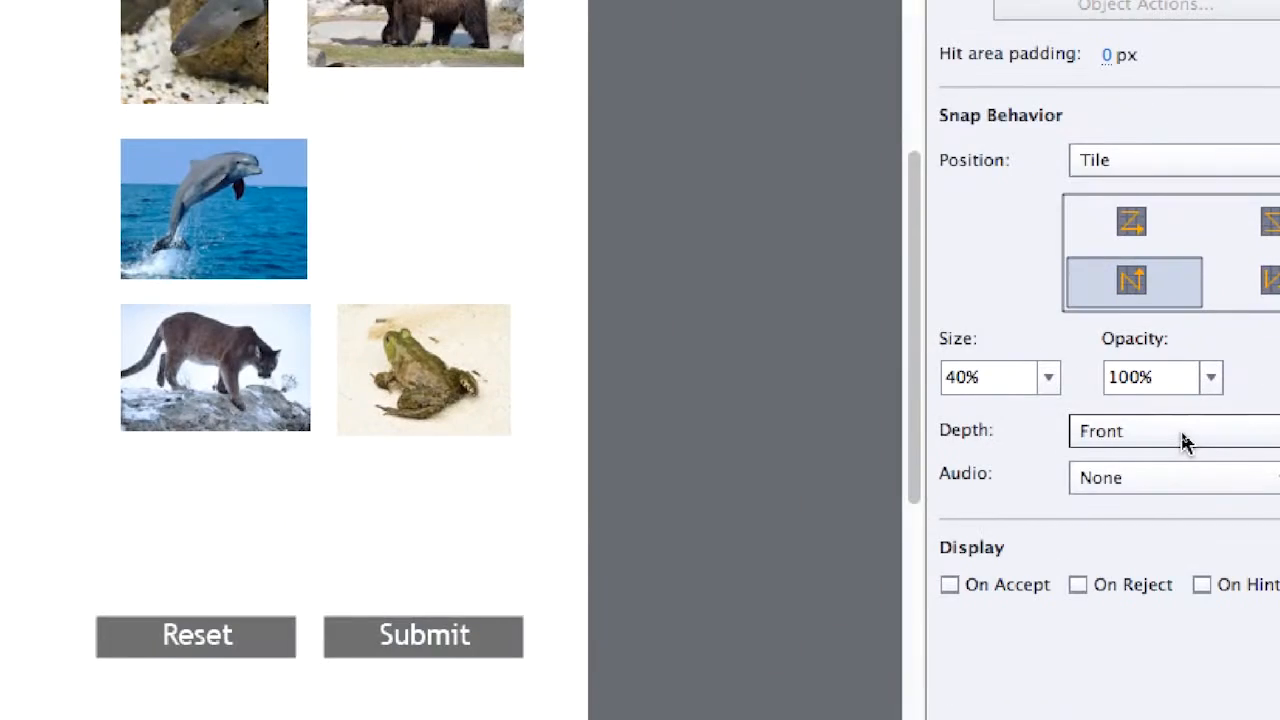
left_click(1183, 437)
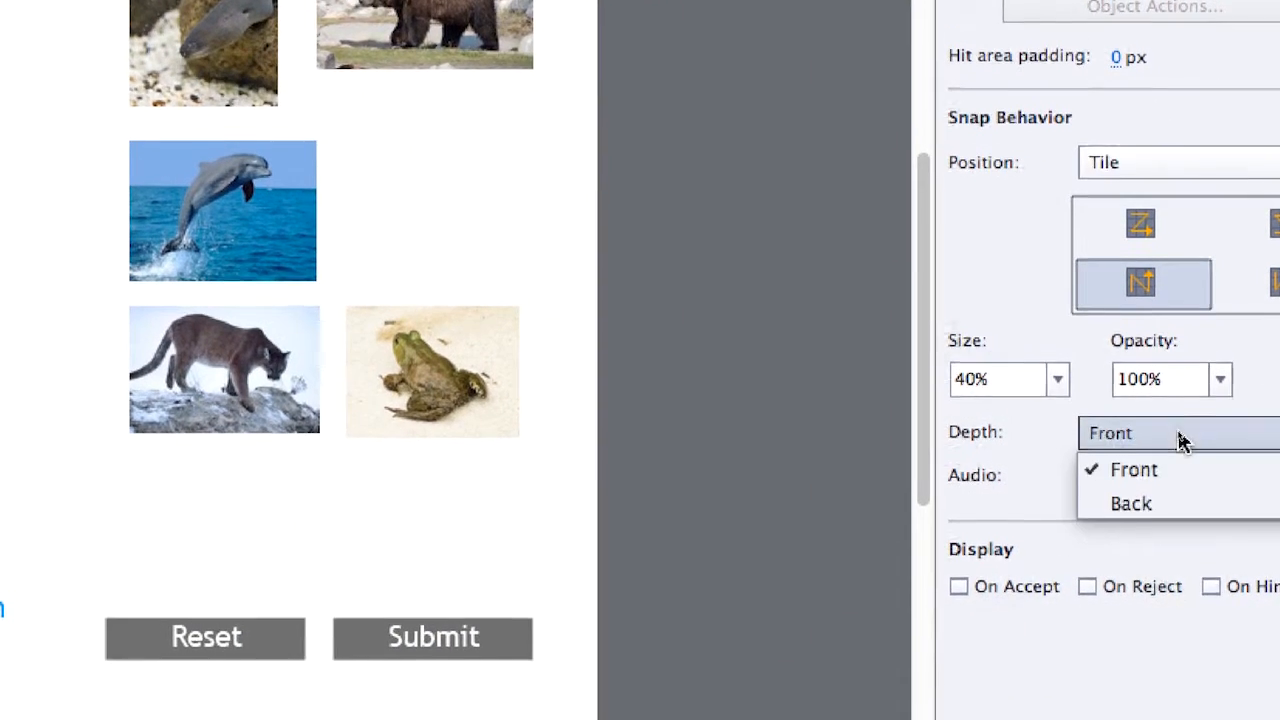
left_click(1183, 460)
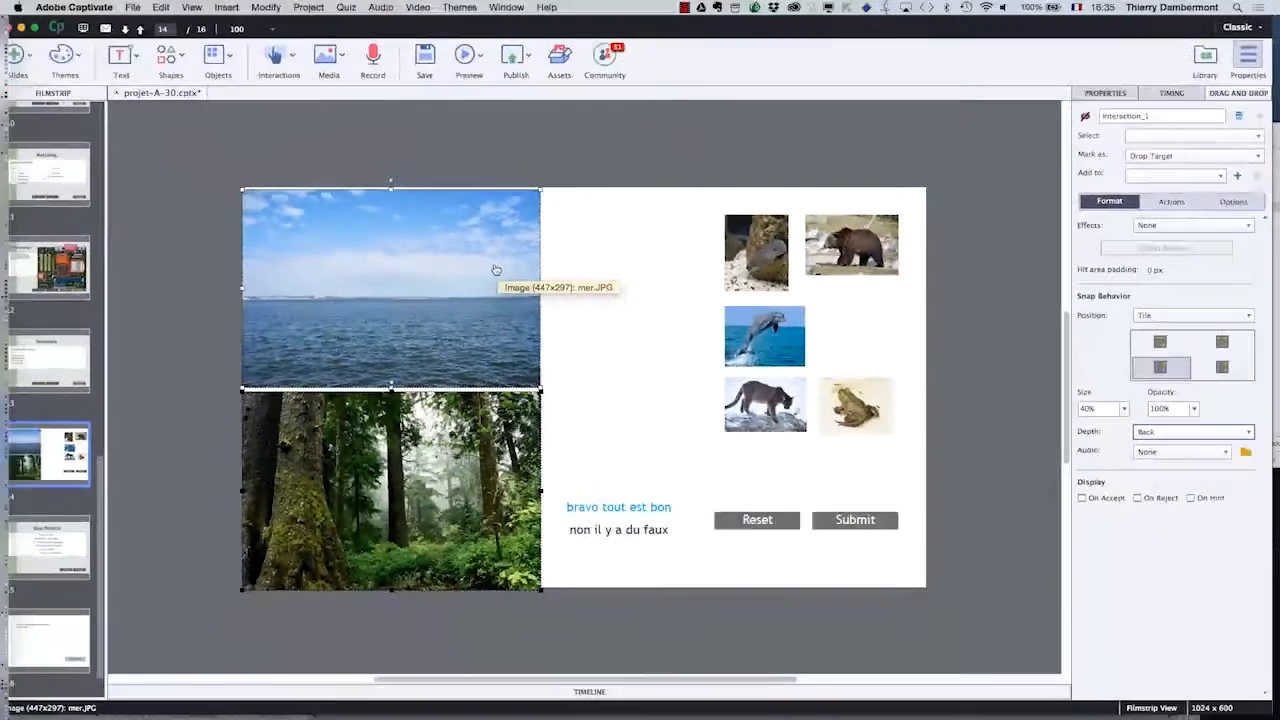
left_click(502, 172)
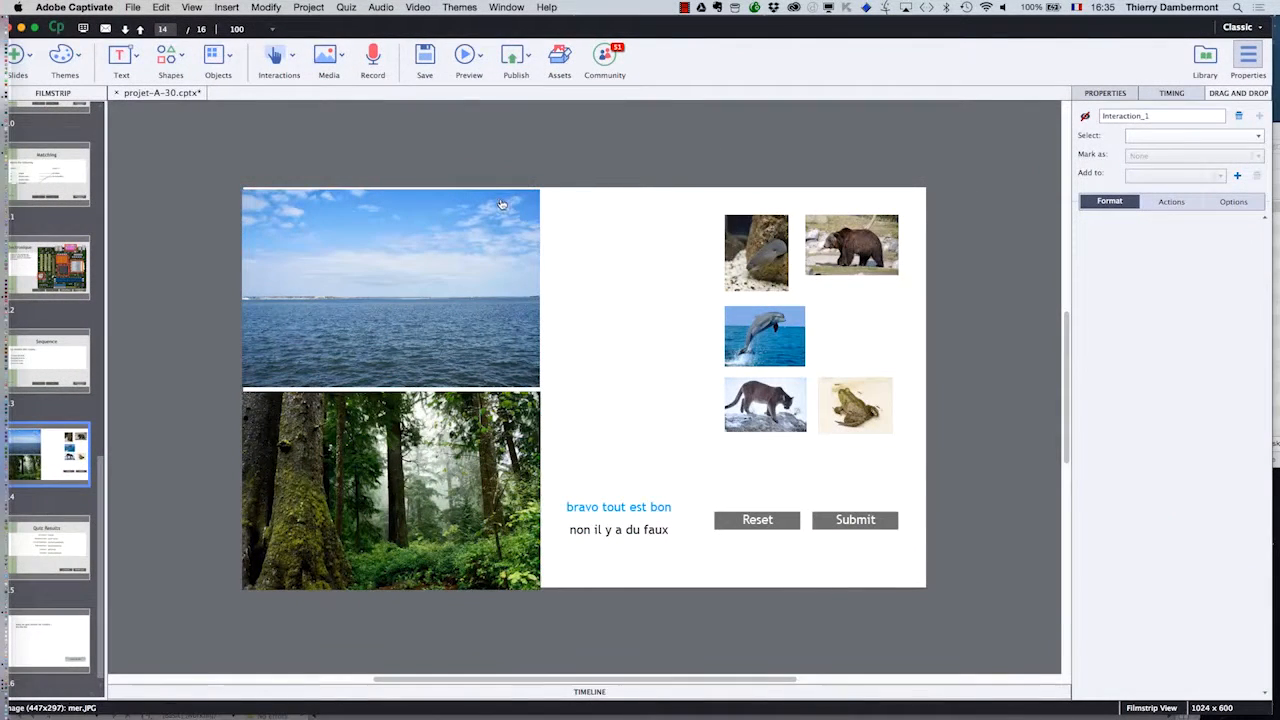
left_click(499, 288)
left_click(521, 416, "shift")
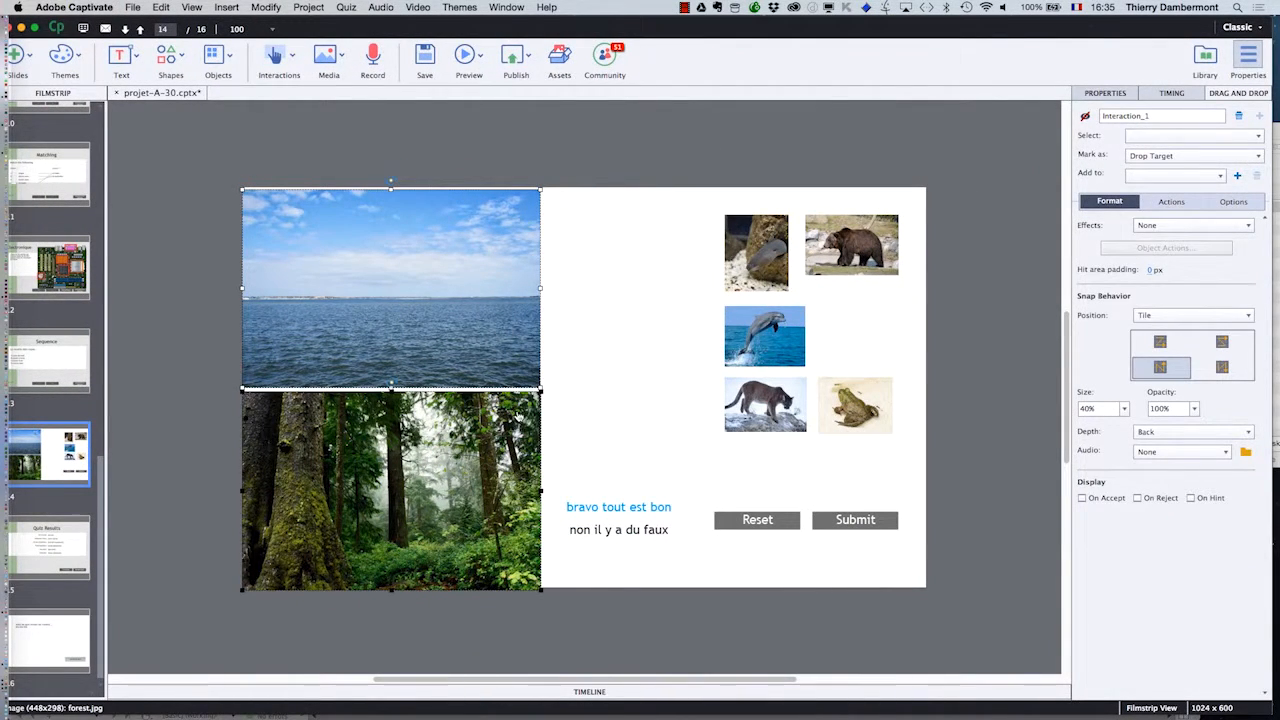
- Preview the slide, place the eel, dolphin and frog on the sea and the bear and cougar on the forest, and close the preview
left_click(482, 57)
left_click(505, 148)
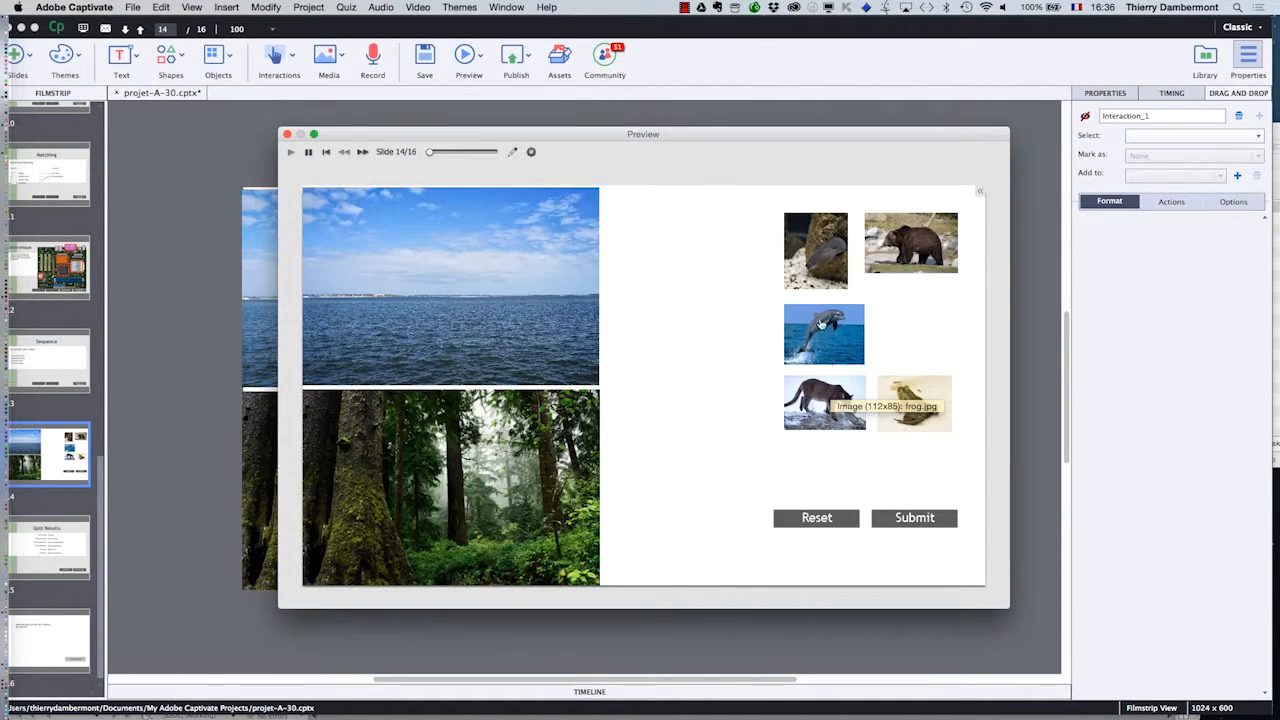
left_click_drag(815, 252, 518, 308)
left_click_drag(880, 278, 370, 530)
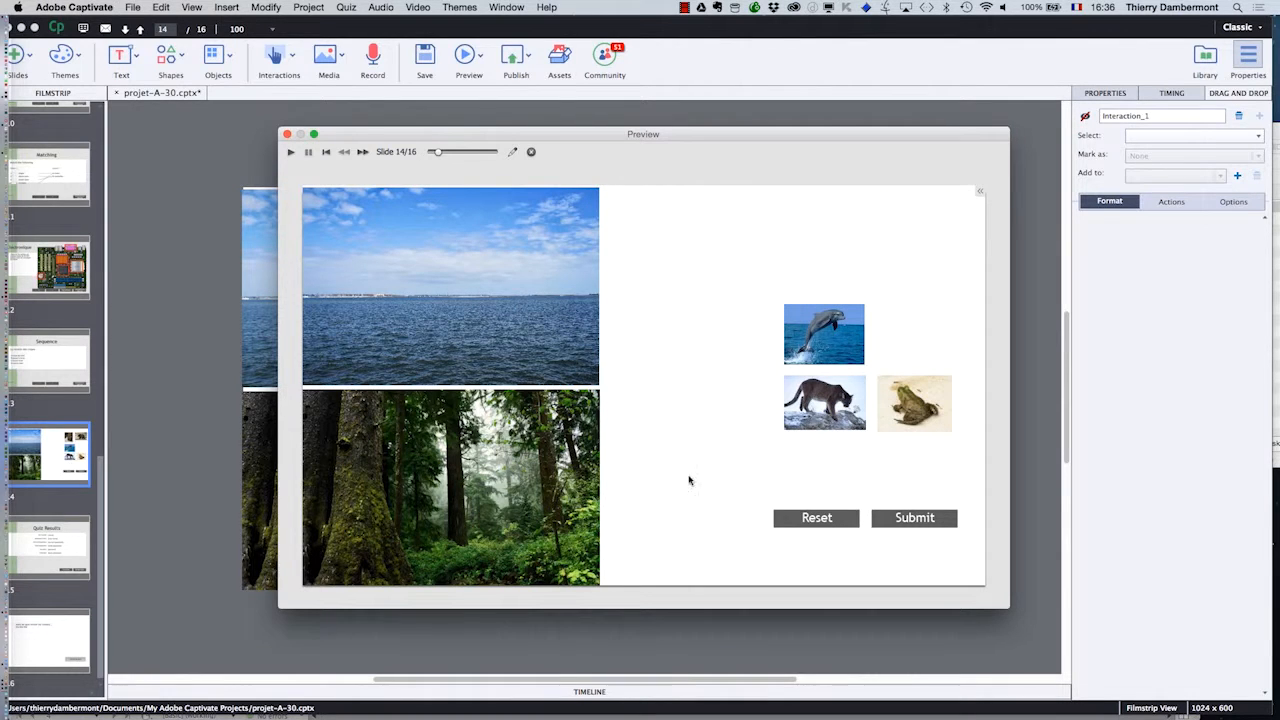
left_click_drag(782, 345, 466, 323)
left_click_drag(825, 400, 515, 493)
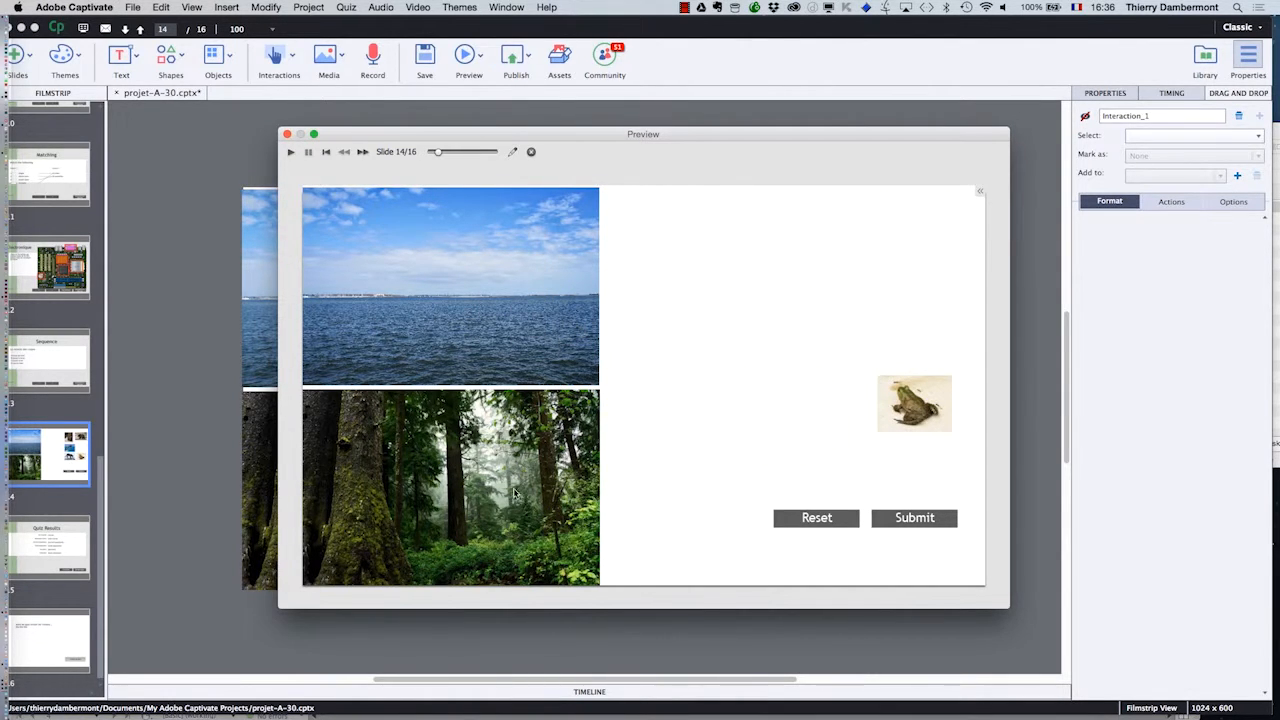
left_click_drag(907, 405, 517, 369)
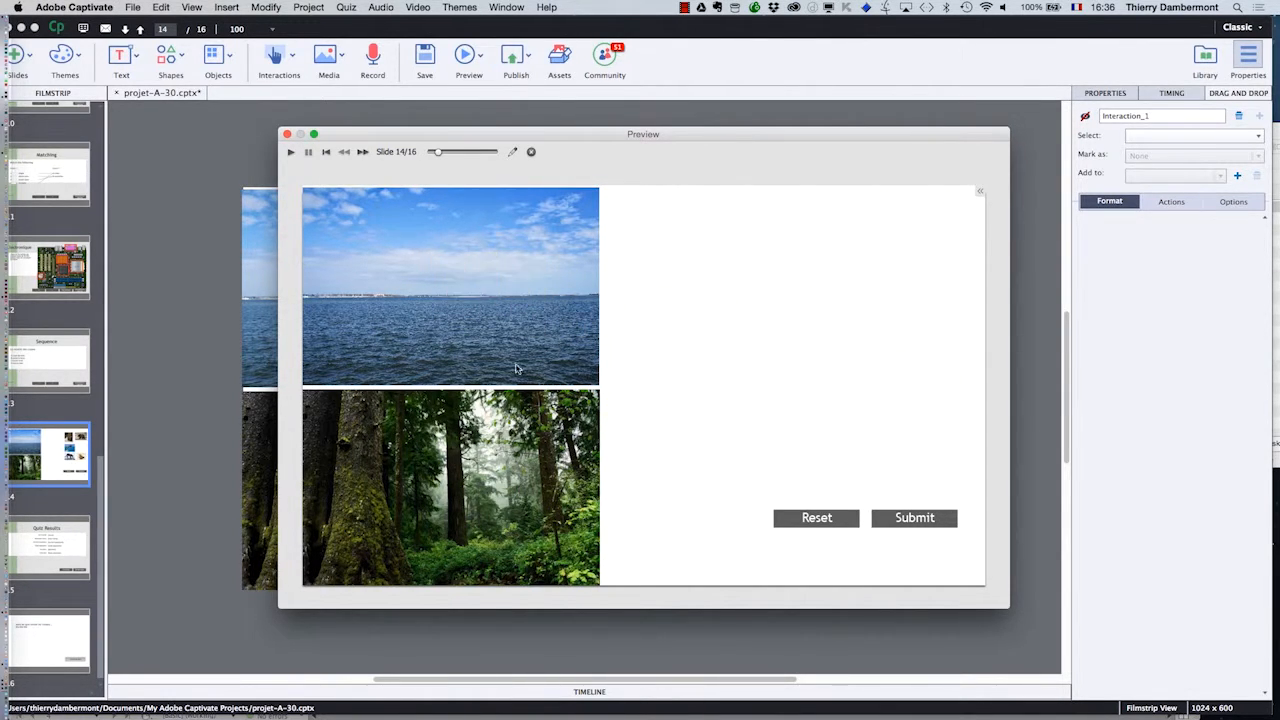
left_click(287, 134)
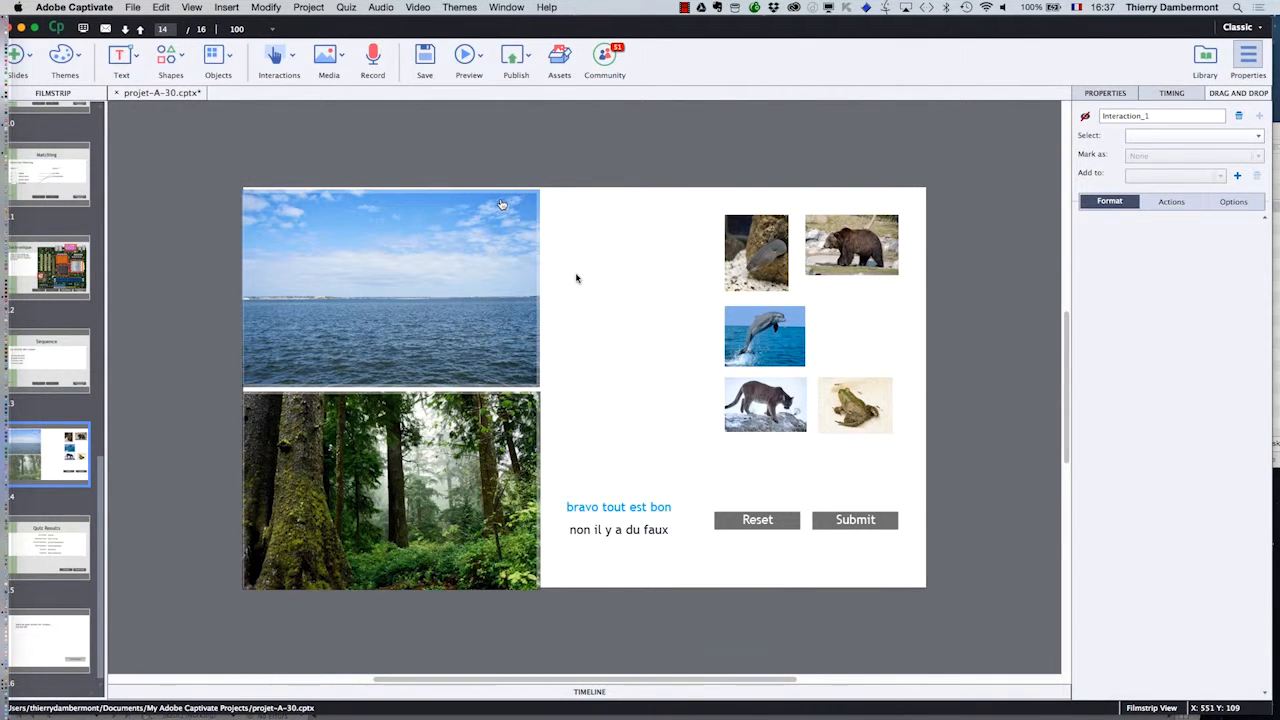
- Set the alpha of the sea and forest background images to 62
left_click(512, 320)
left_click(518, 432, "shift")
left_click(1105, 93)
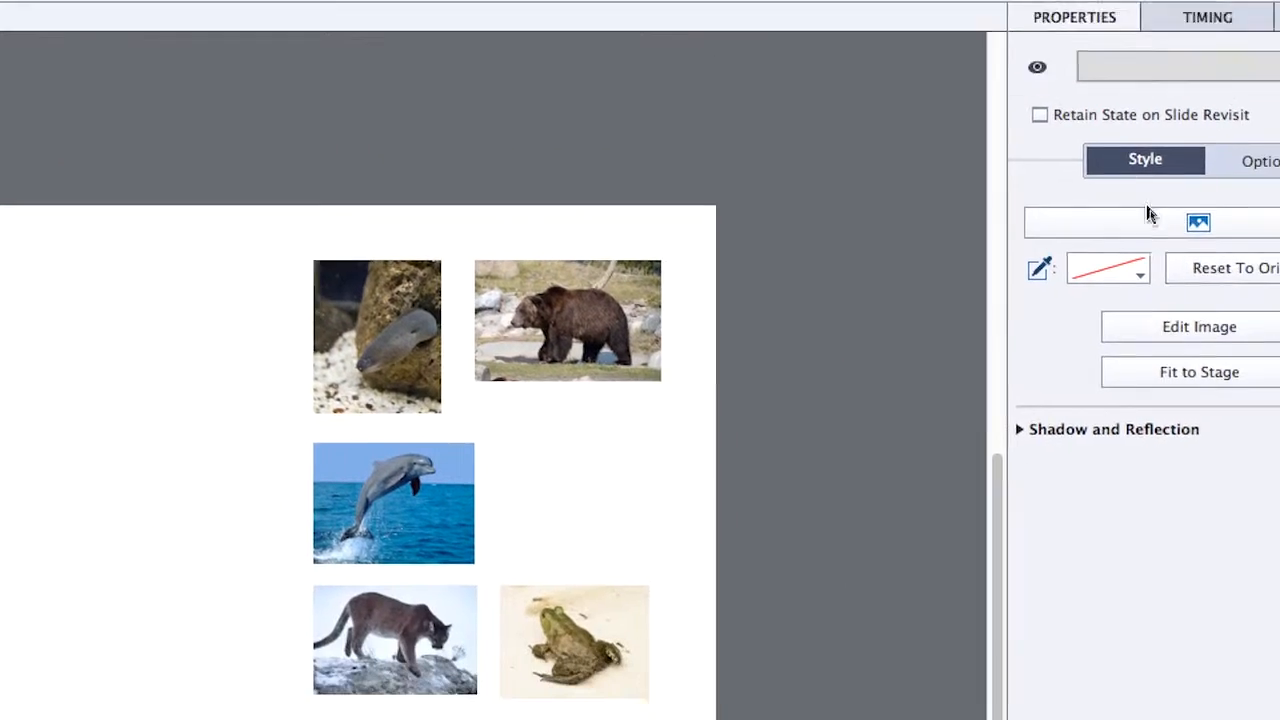
left_click(1203, 327)
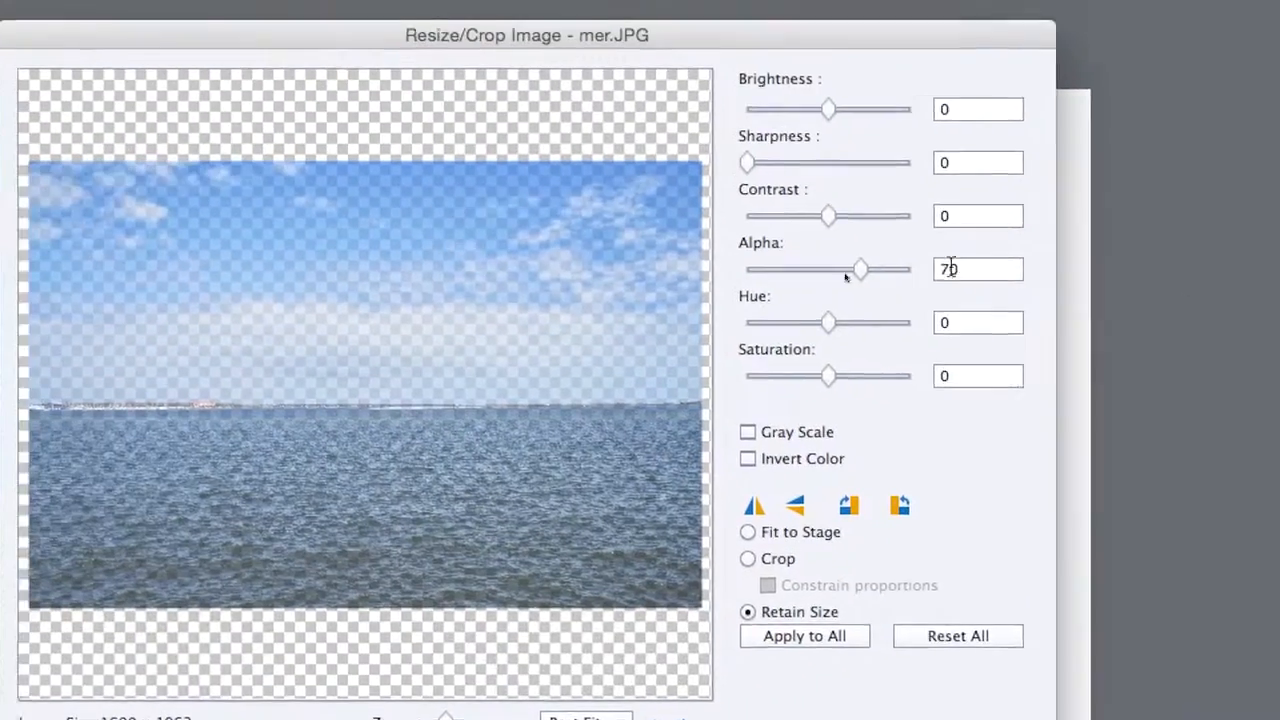
left_click_drag(865, 270, 829, 270)
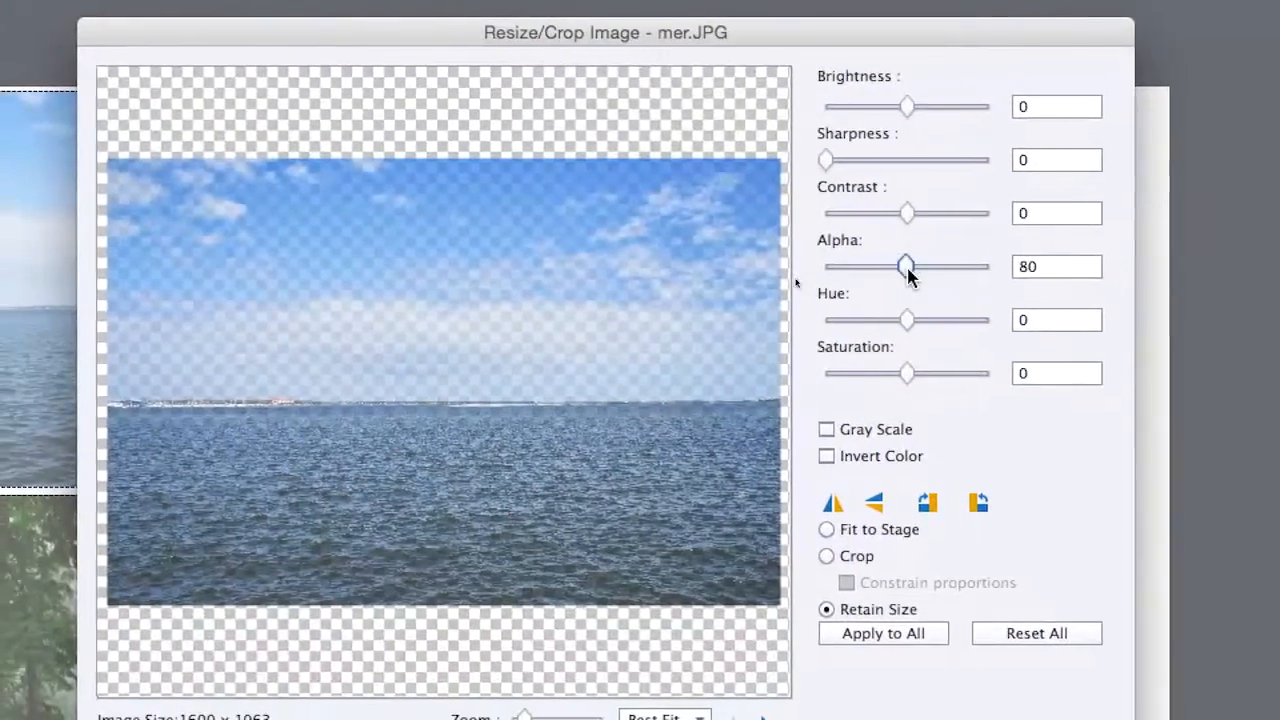
left_click_drag(908, 272, 930, 270)
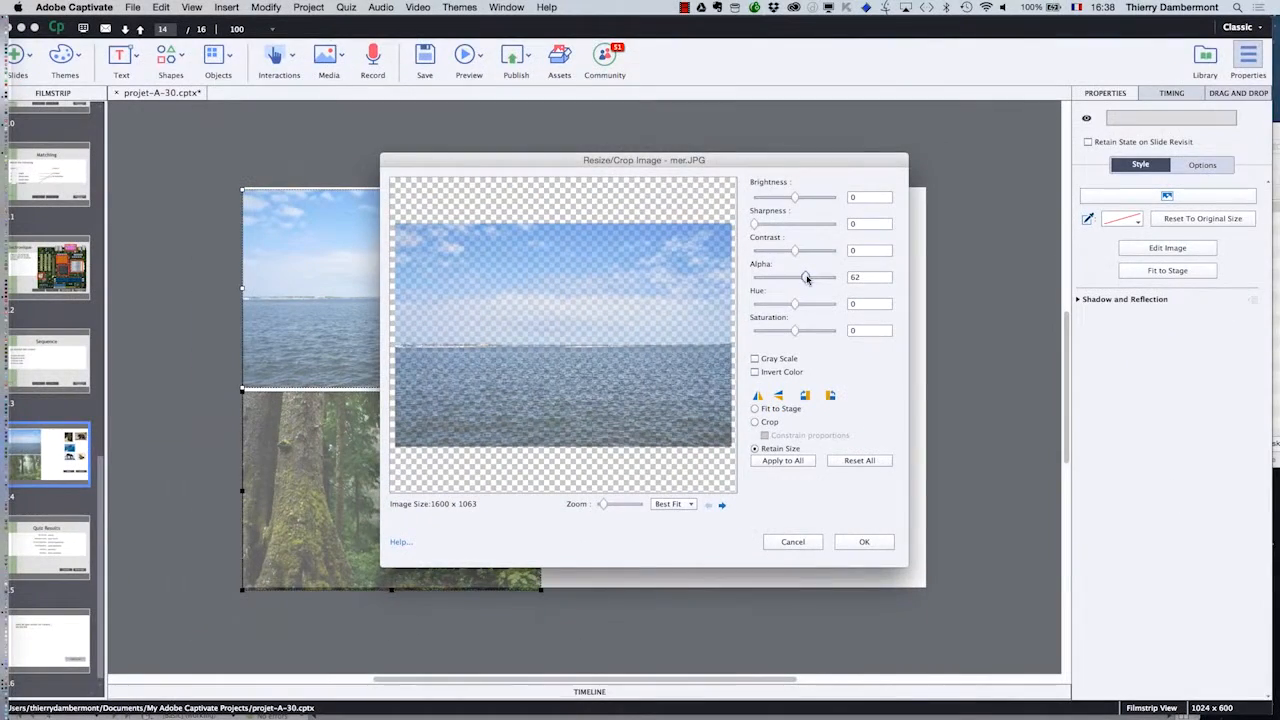
left_click(866, 542)
- Preview the slide, sort the dolphin and eel onto the sea and the bear and cougar onto the forest, place the frog, and submit
left_click(481, 56)
left_click(500, 149)
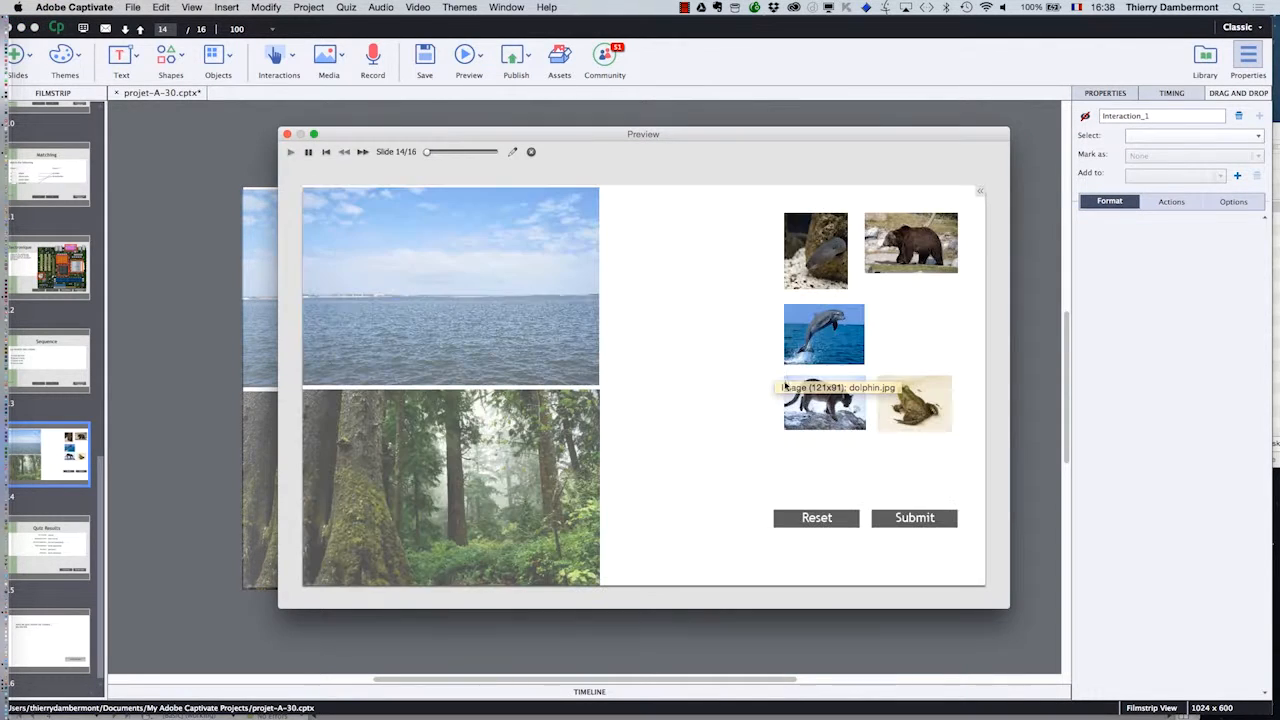
left_click(818, 346)
left_click(830, 282)
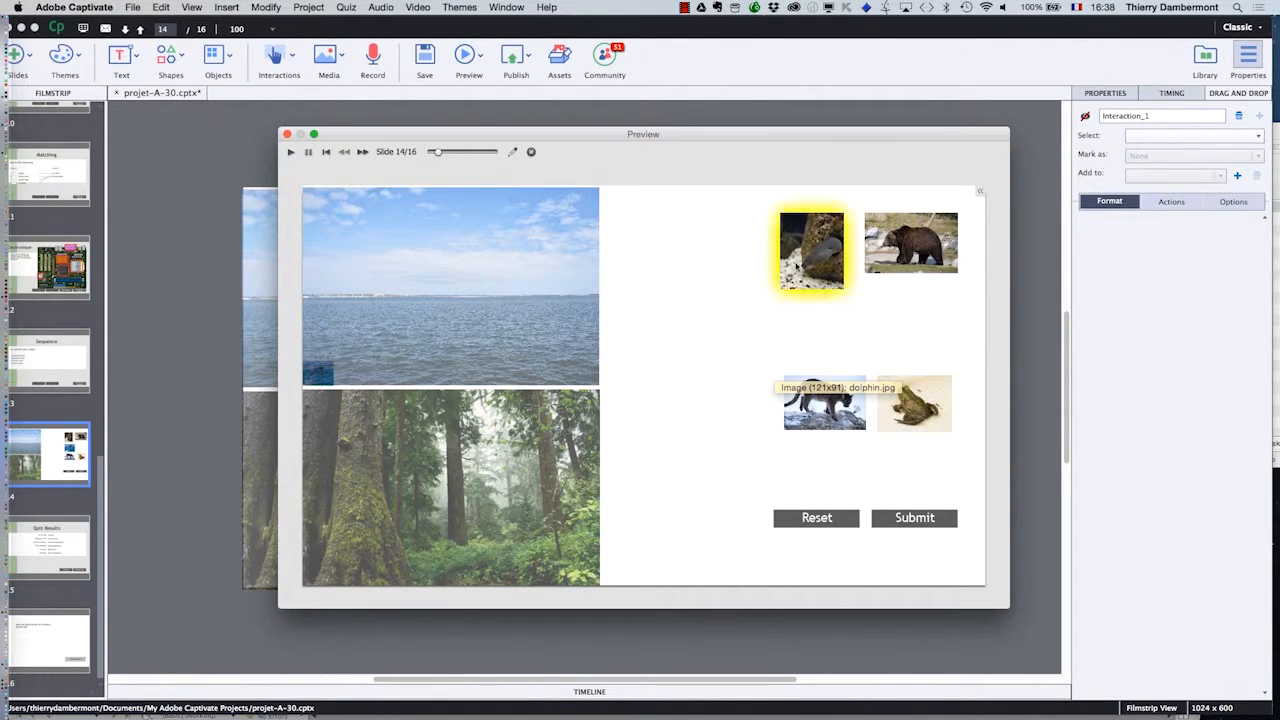
left_click_drag(901, 259, 525, 455)
left_click_drag(818, 410, 437, 486)
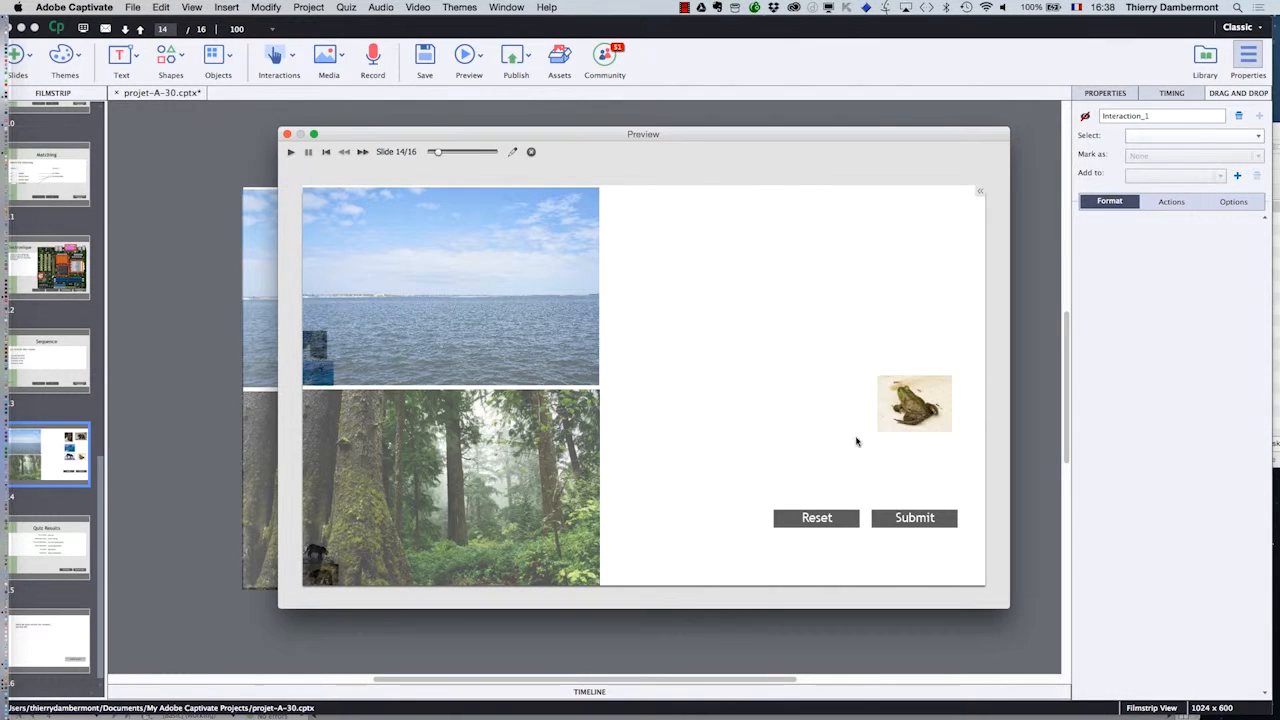
left_click_drag(926, 394, 598, 466)
left_click(926, 521)
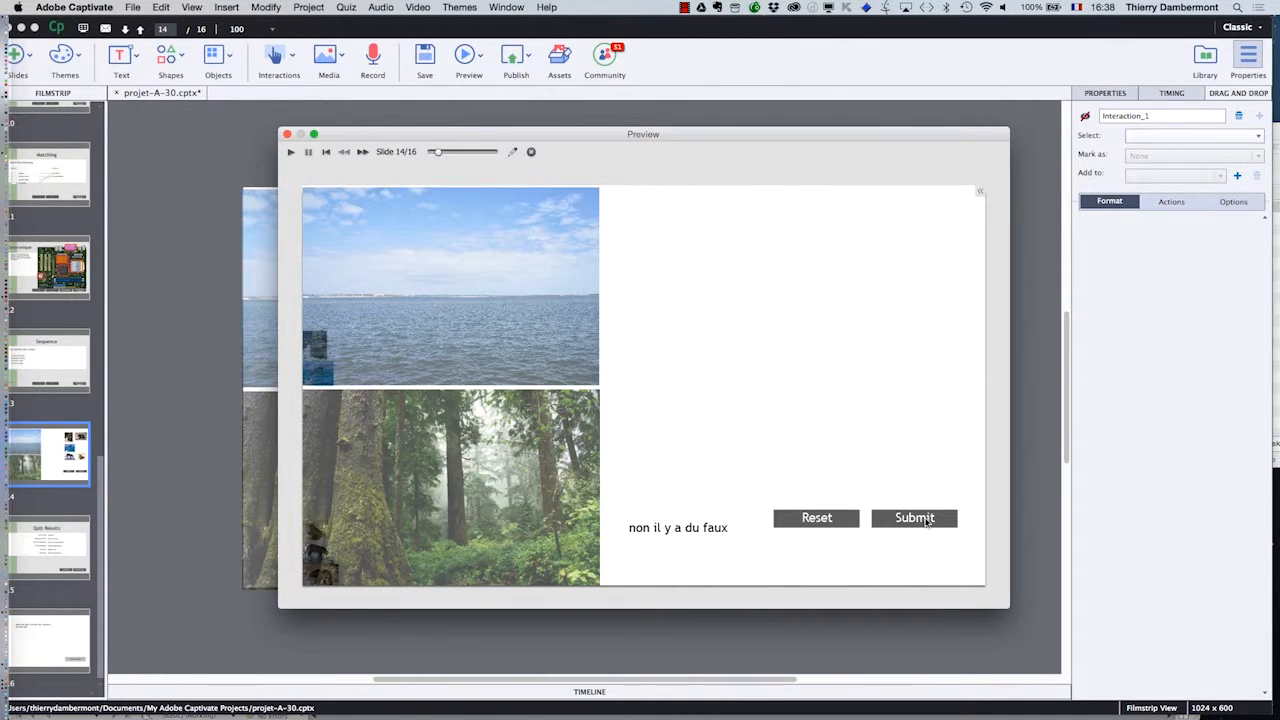